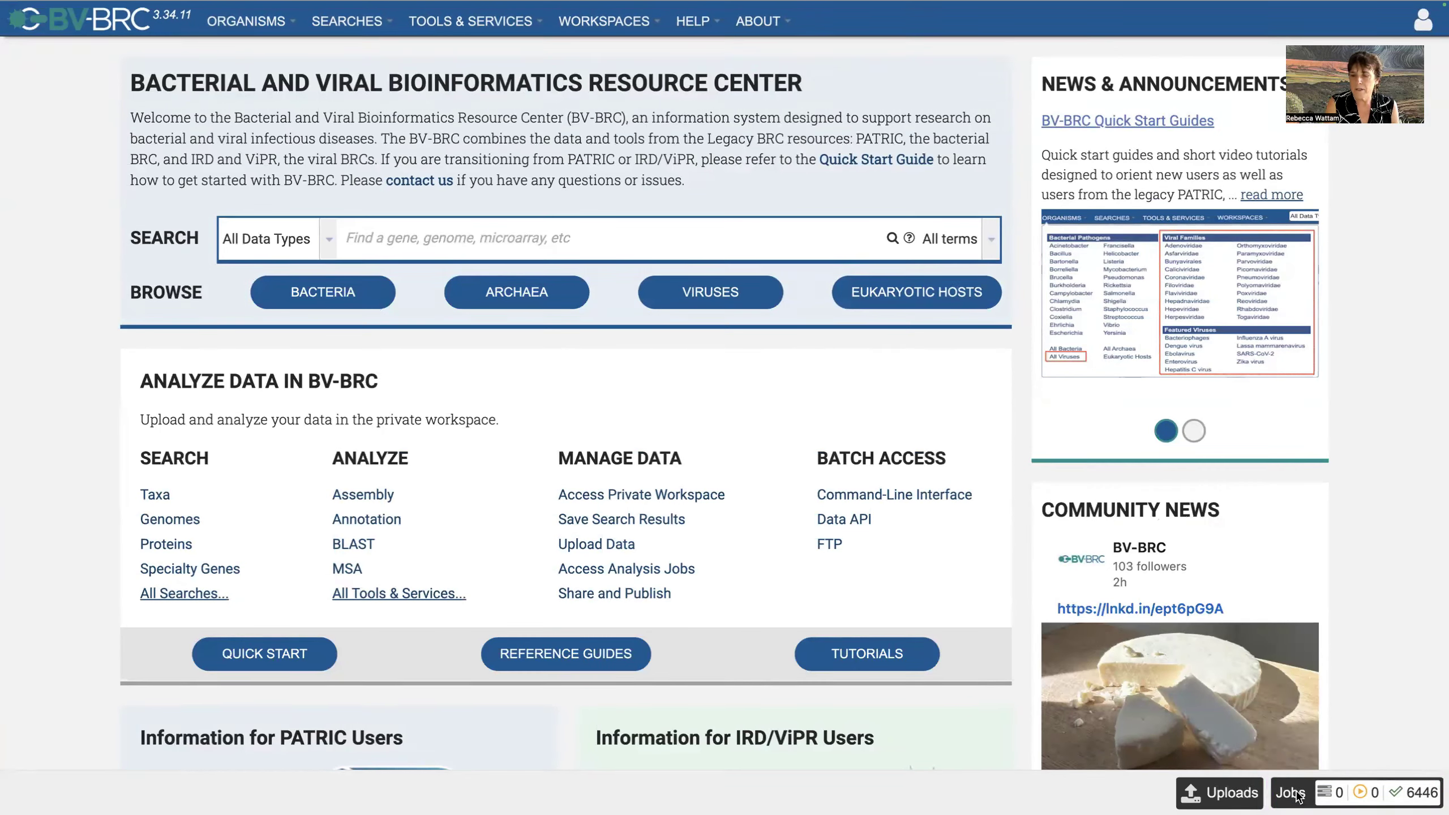
- Open the Job Status list of submitted jobs and go to My Jobs from the workspace options as well
left_click(1292, 793)
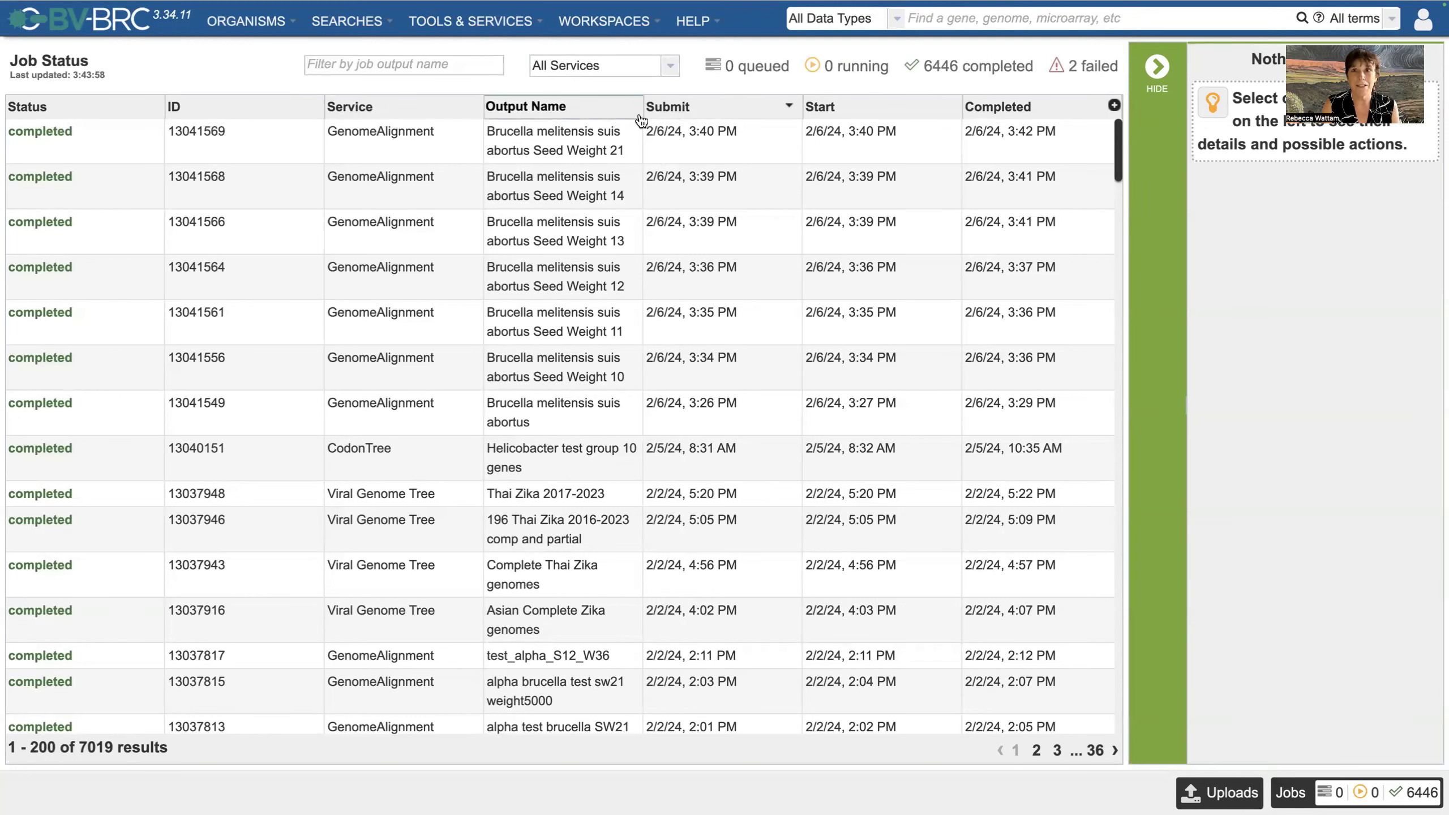
left_click(613, 25)
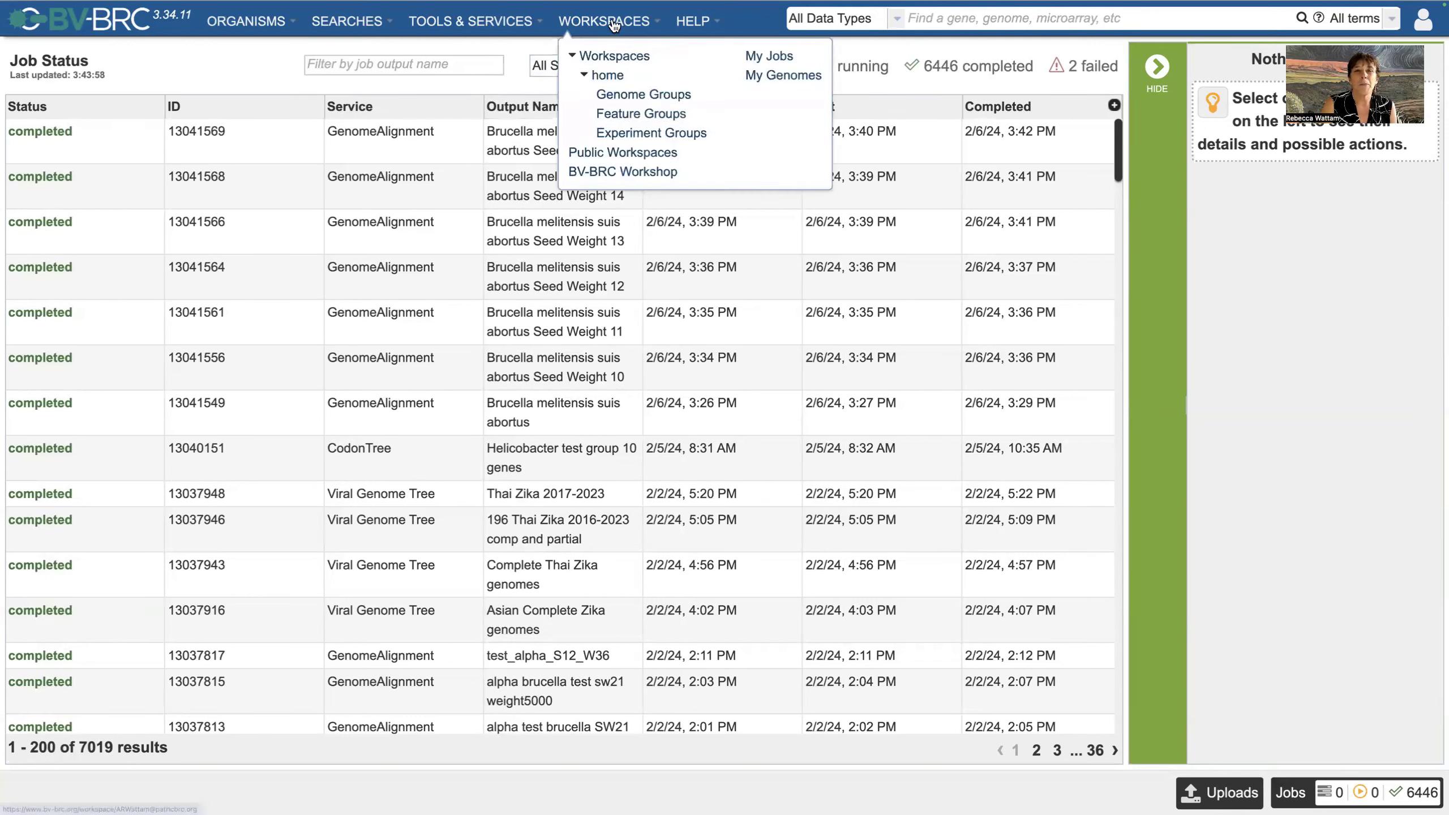
left_click(783, 59)
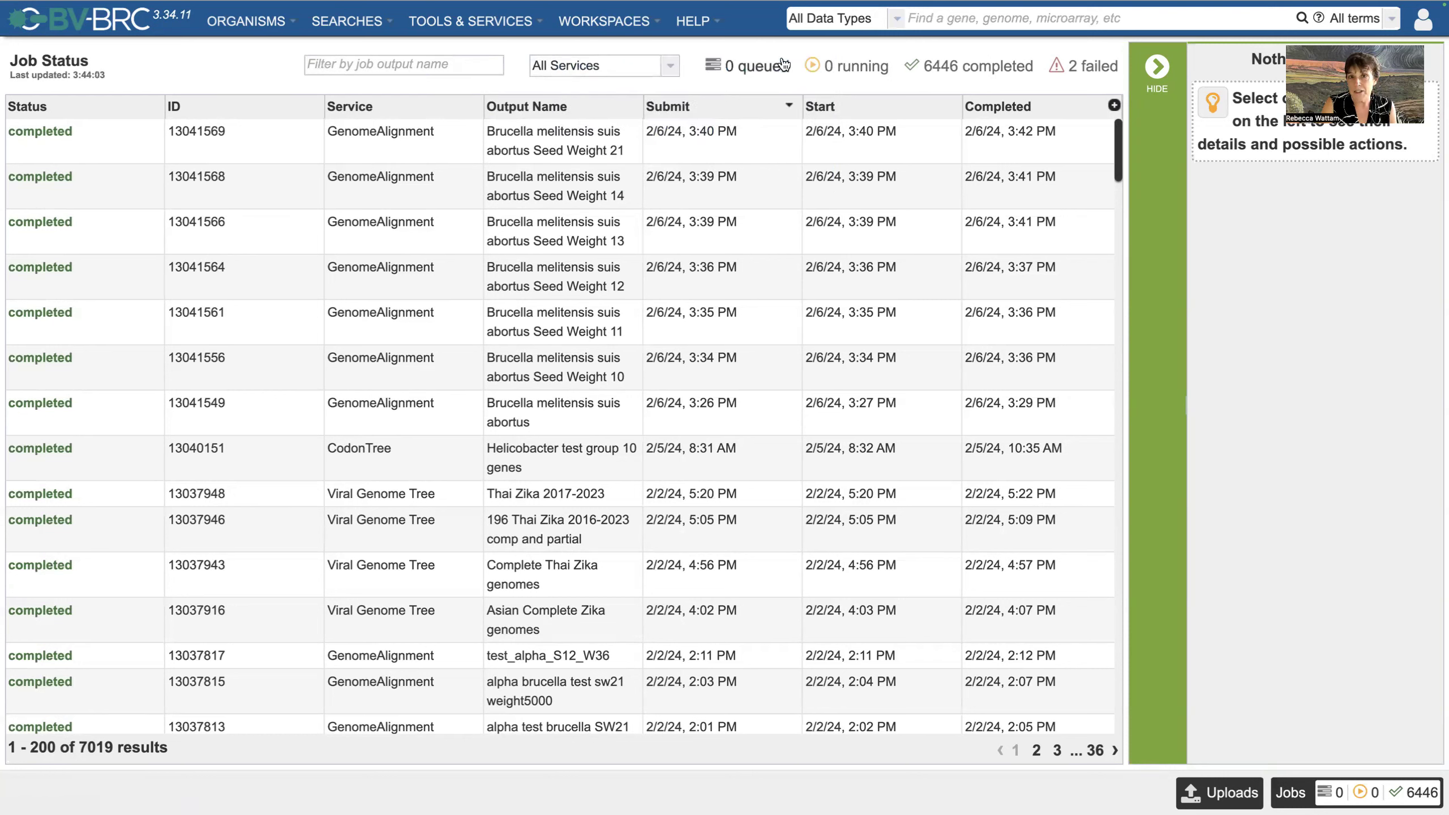
- Open the home workspace and sort its contents by creation date, newest first
left_click(604, 22)
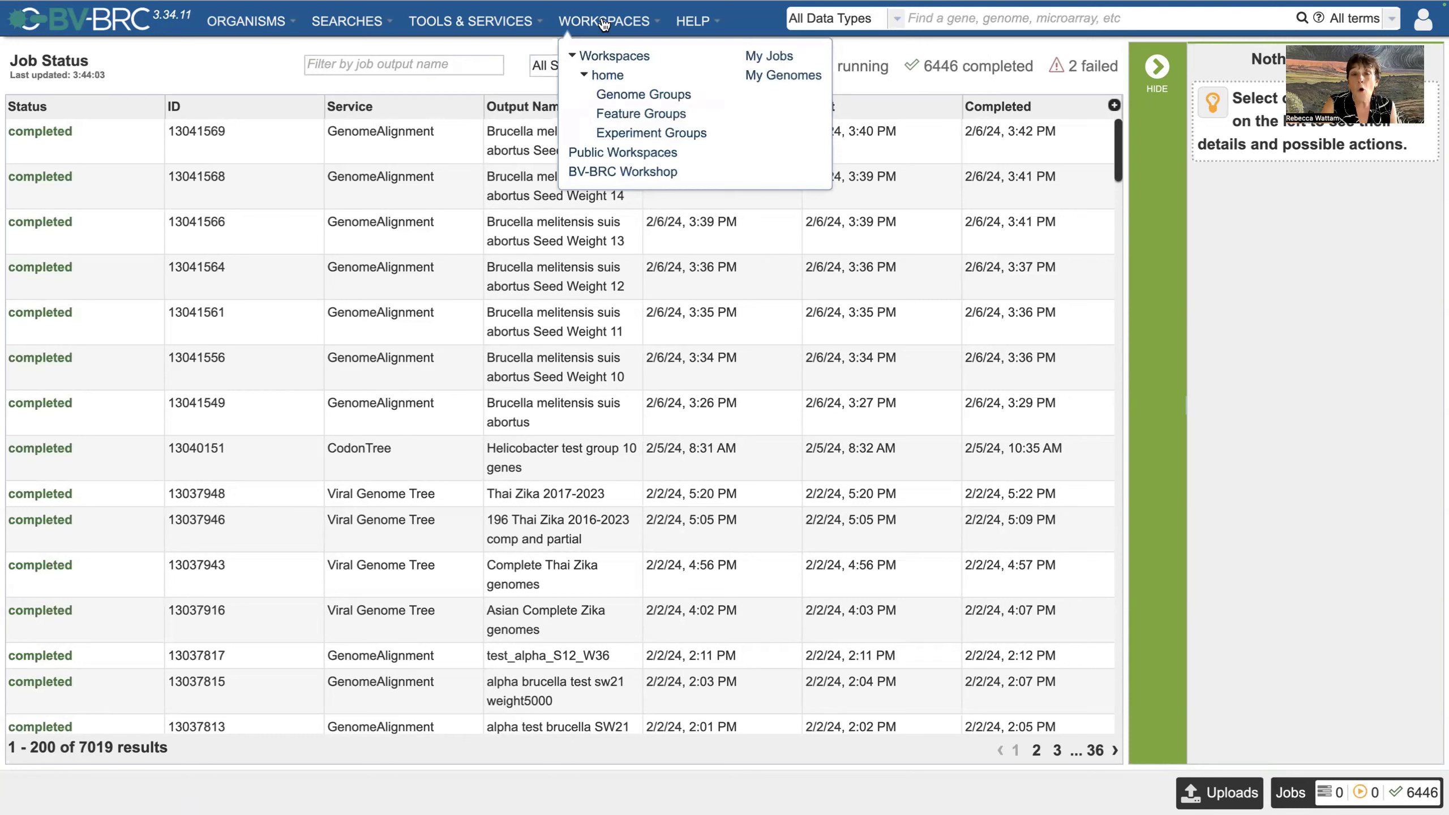
left_click(600, 81)
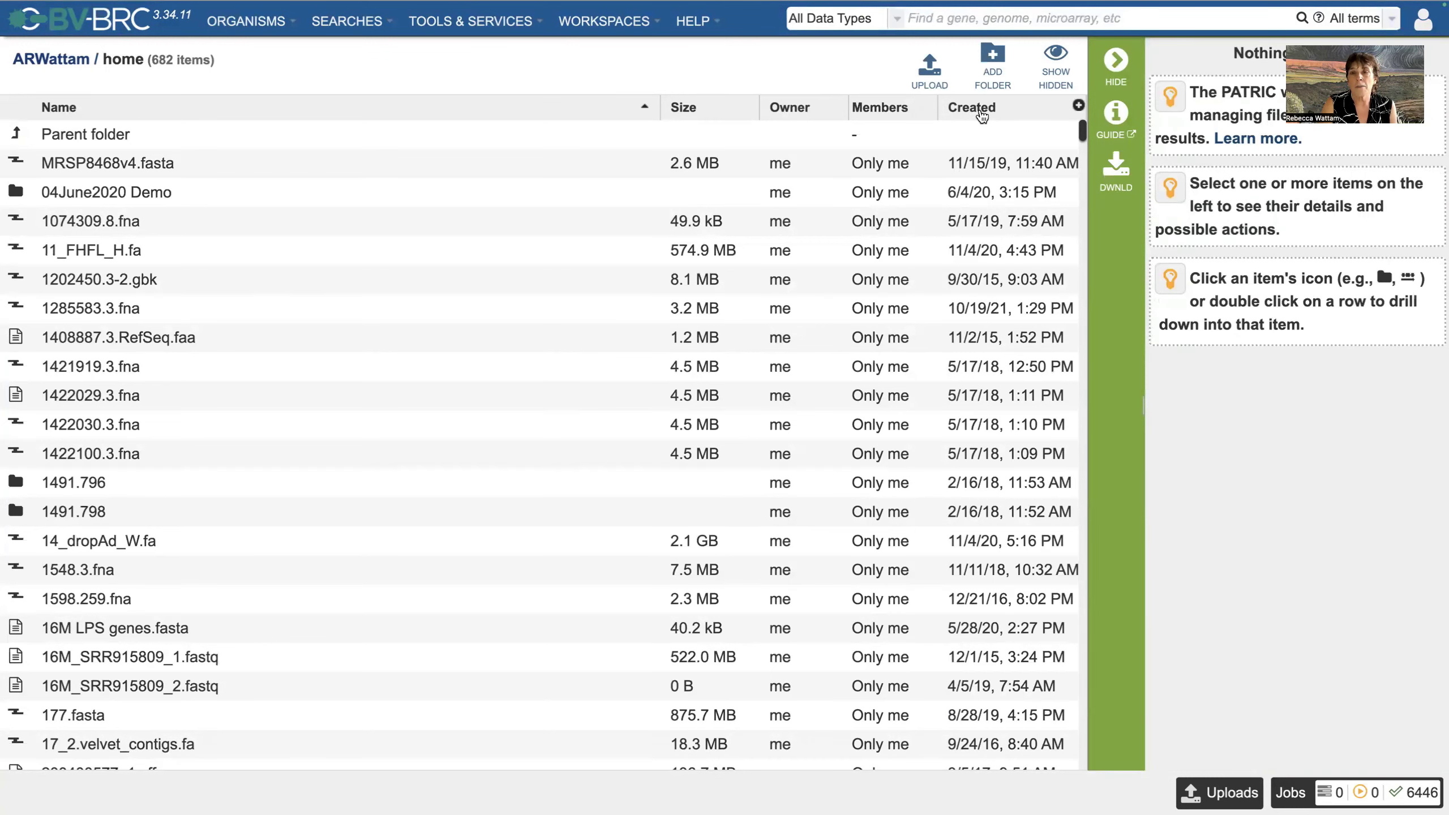
left_click(981, 111)
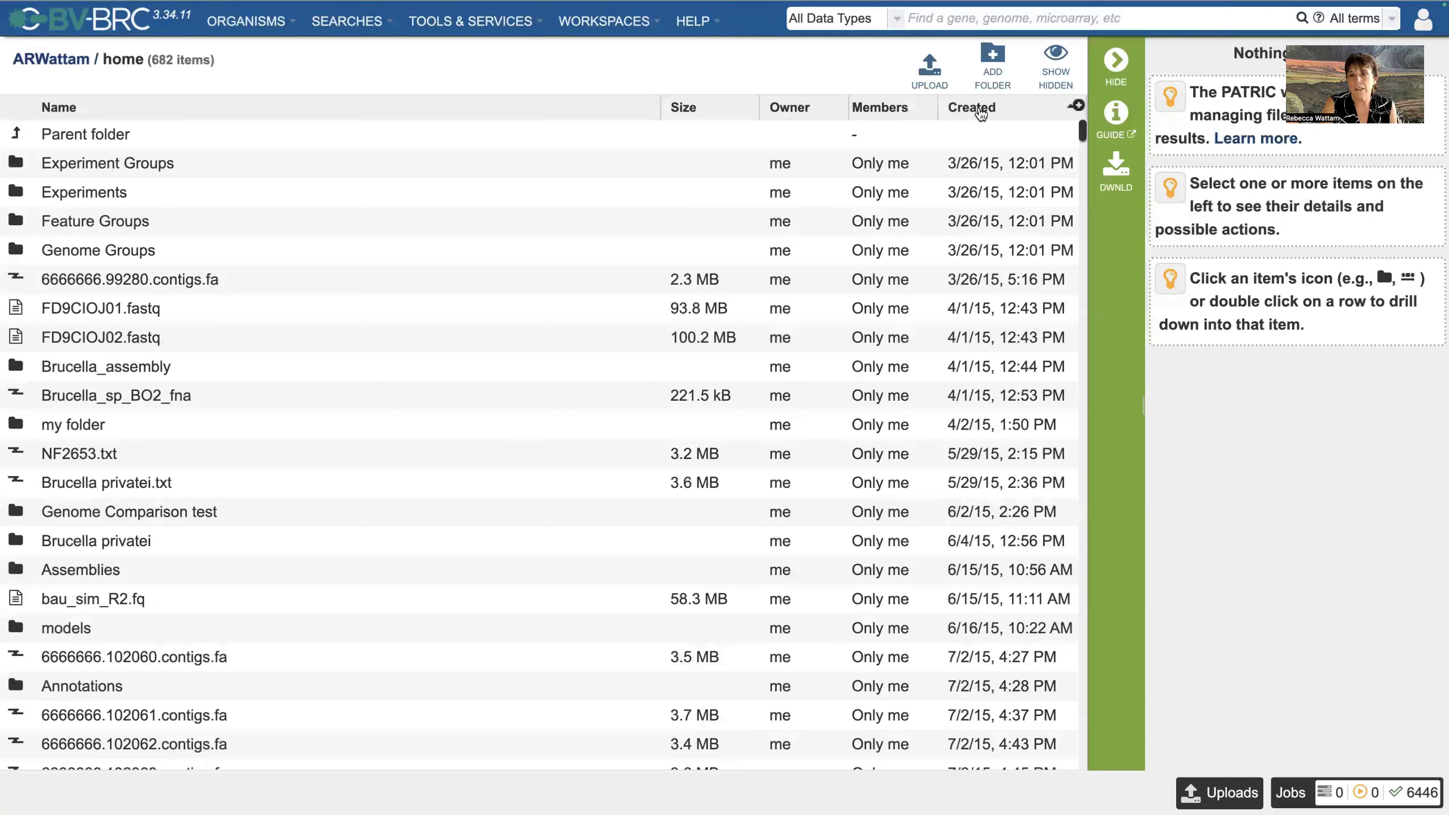
left_click(980, 112)
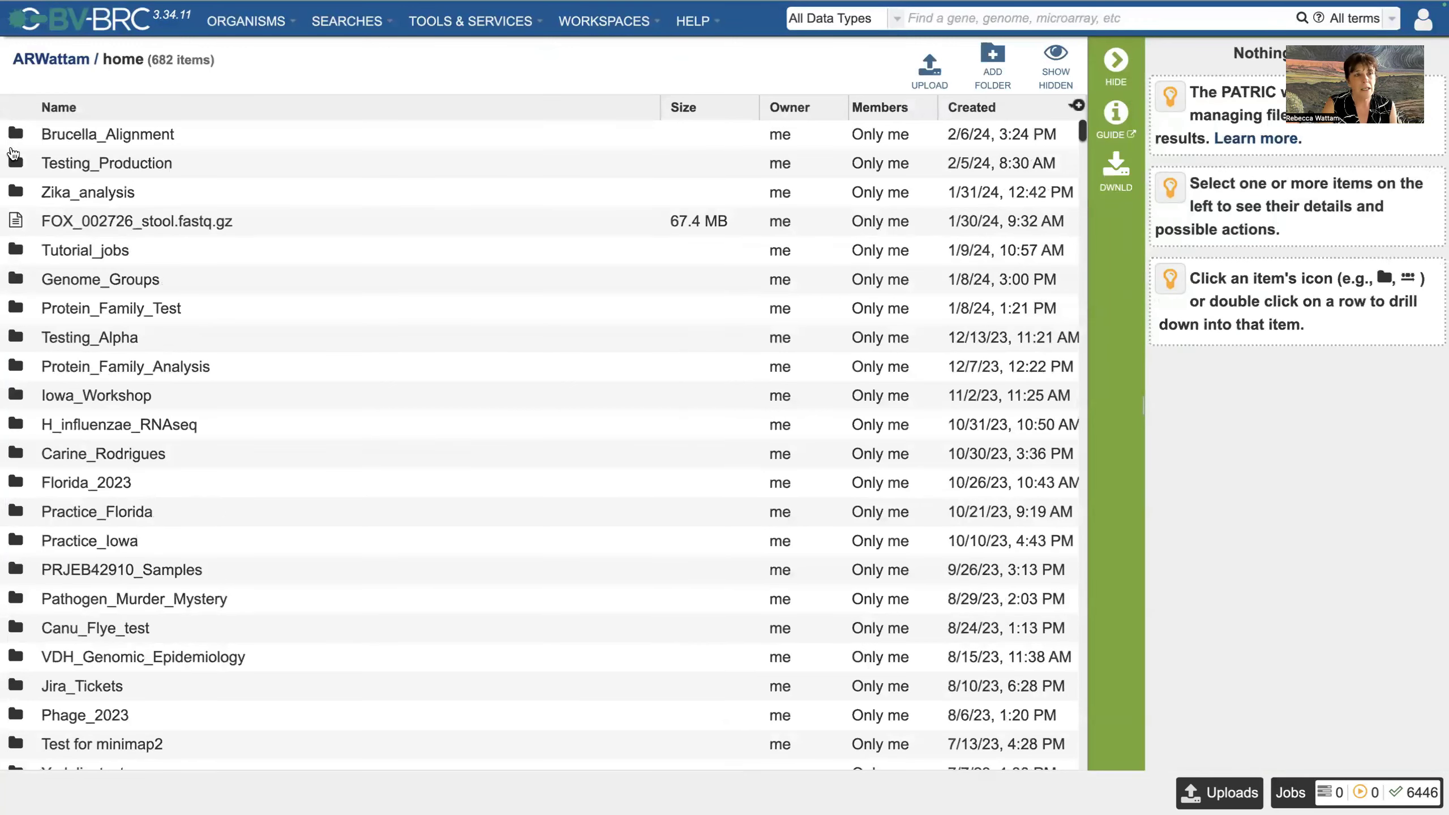
- Open the "Brucella melitensis suis abortus" job result in the Brucella_Alignment folder and review its job parameters
left_click(16, 134)
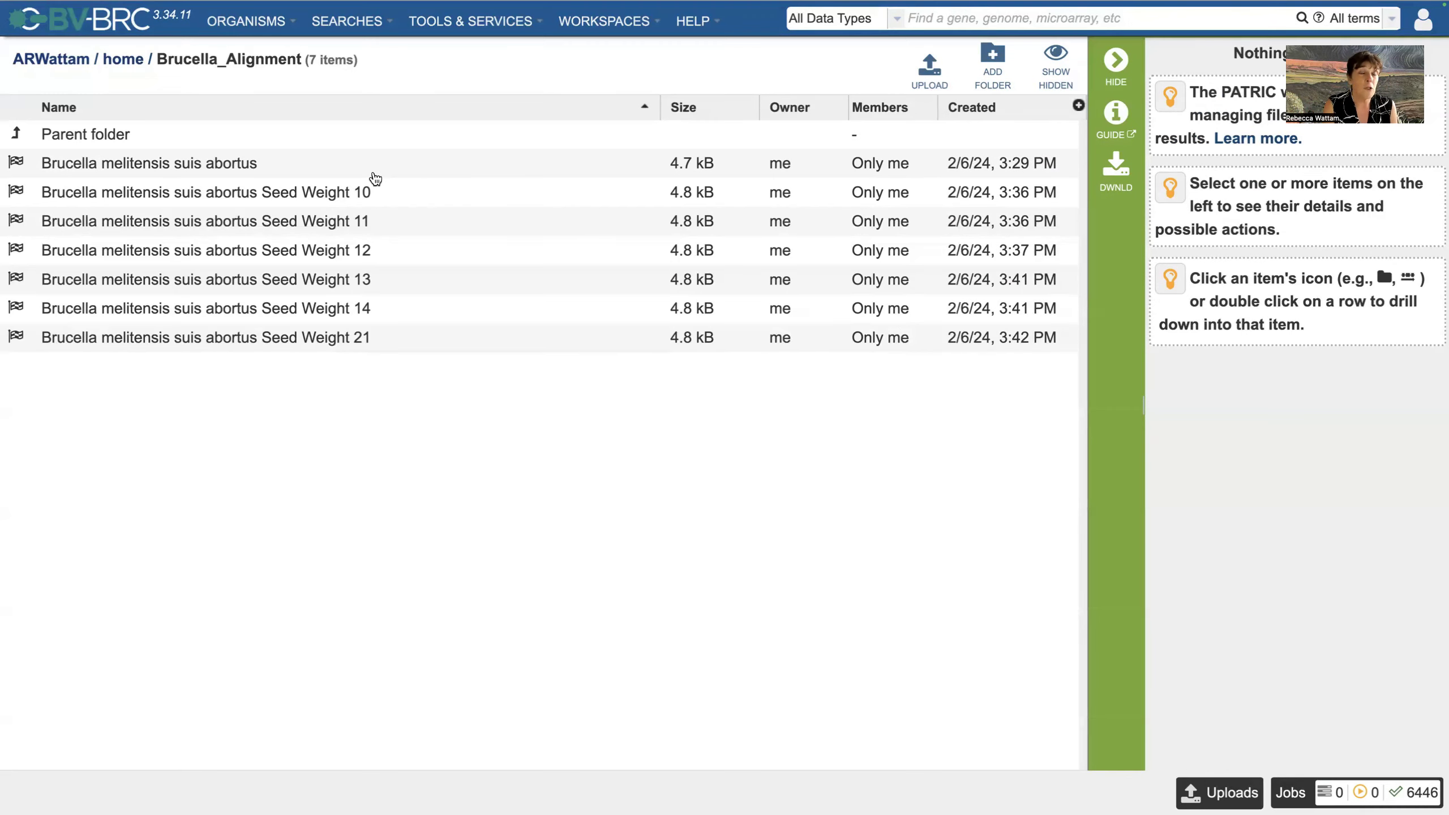
left_click(17, 166)
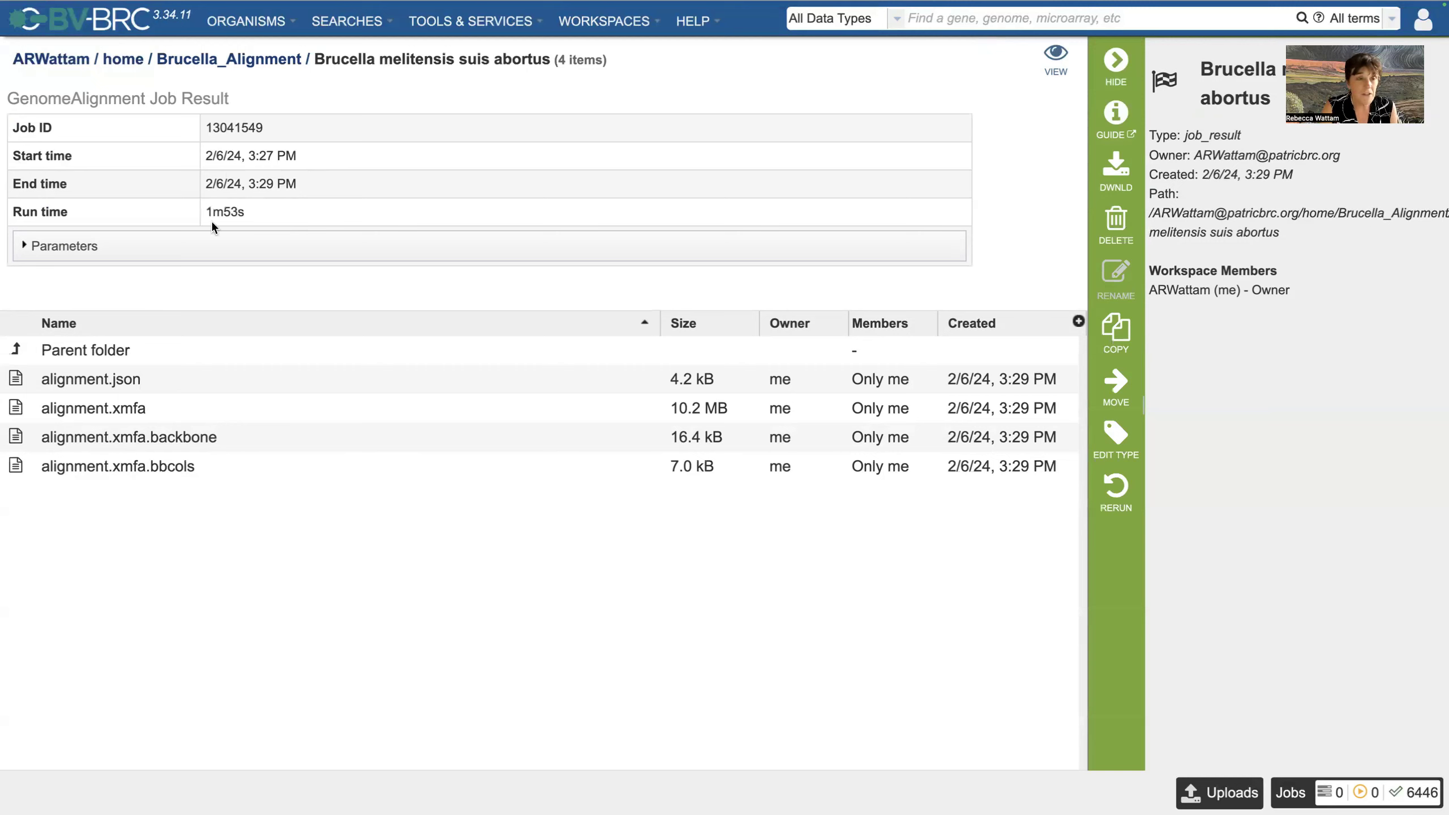
left_click(25, 248)
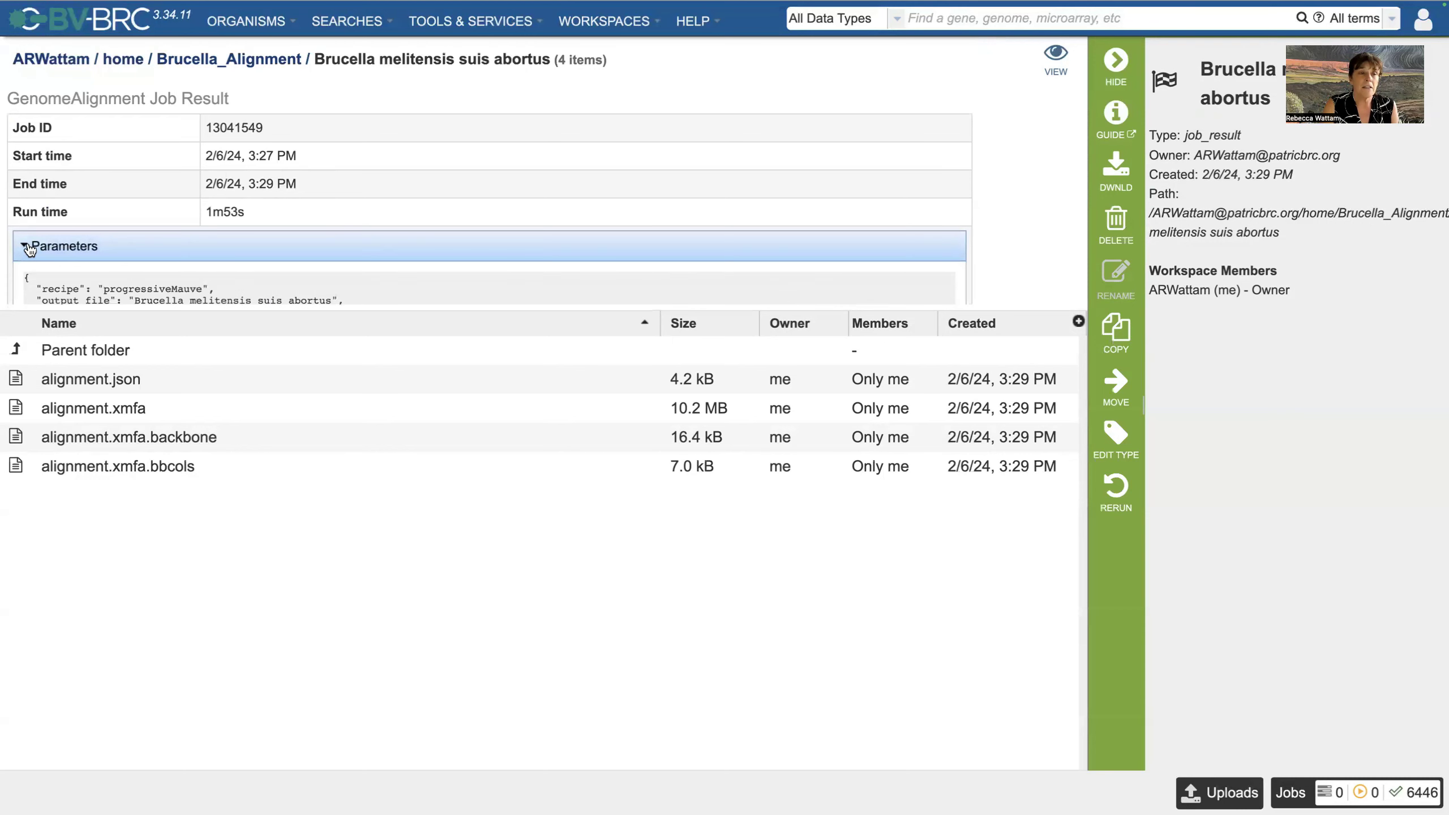
scroll(215, 266, "down", 5)
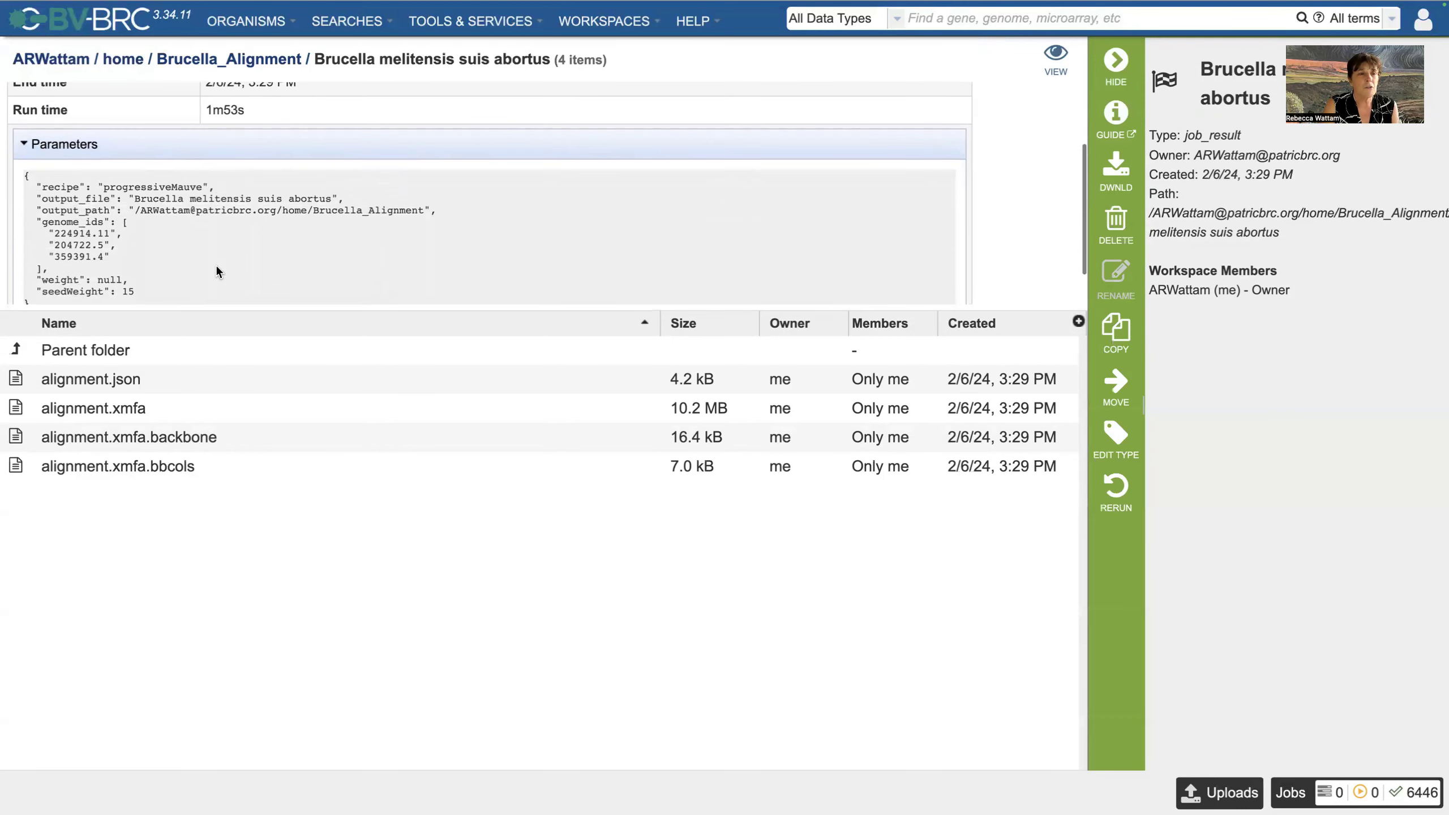
scroll(215, 265, "down", 2)
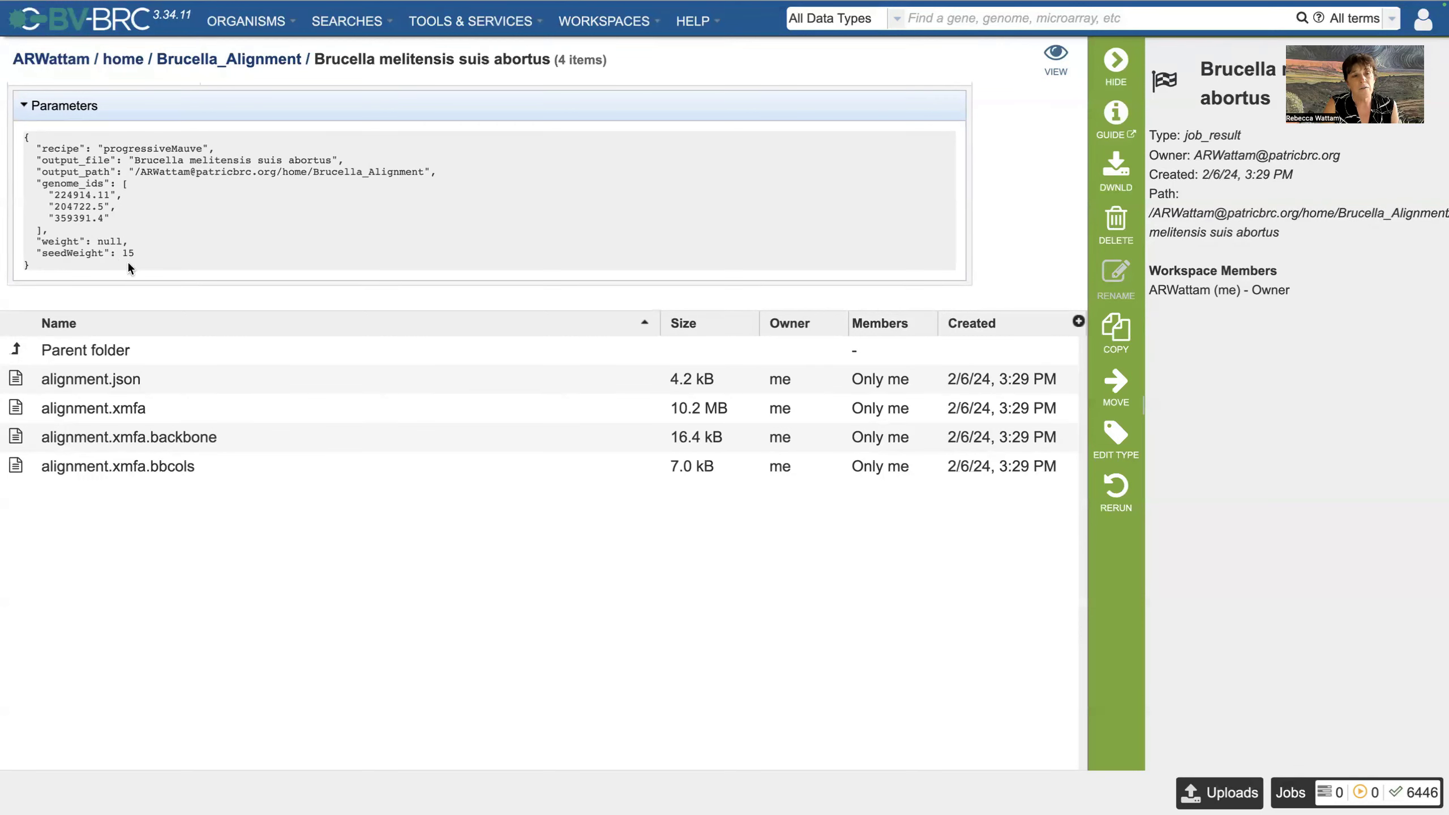
scroll(219, 228, "up", 6)
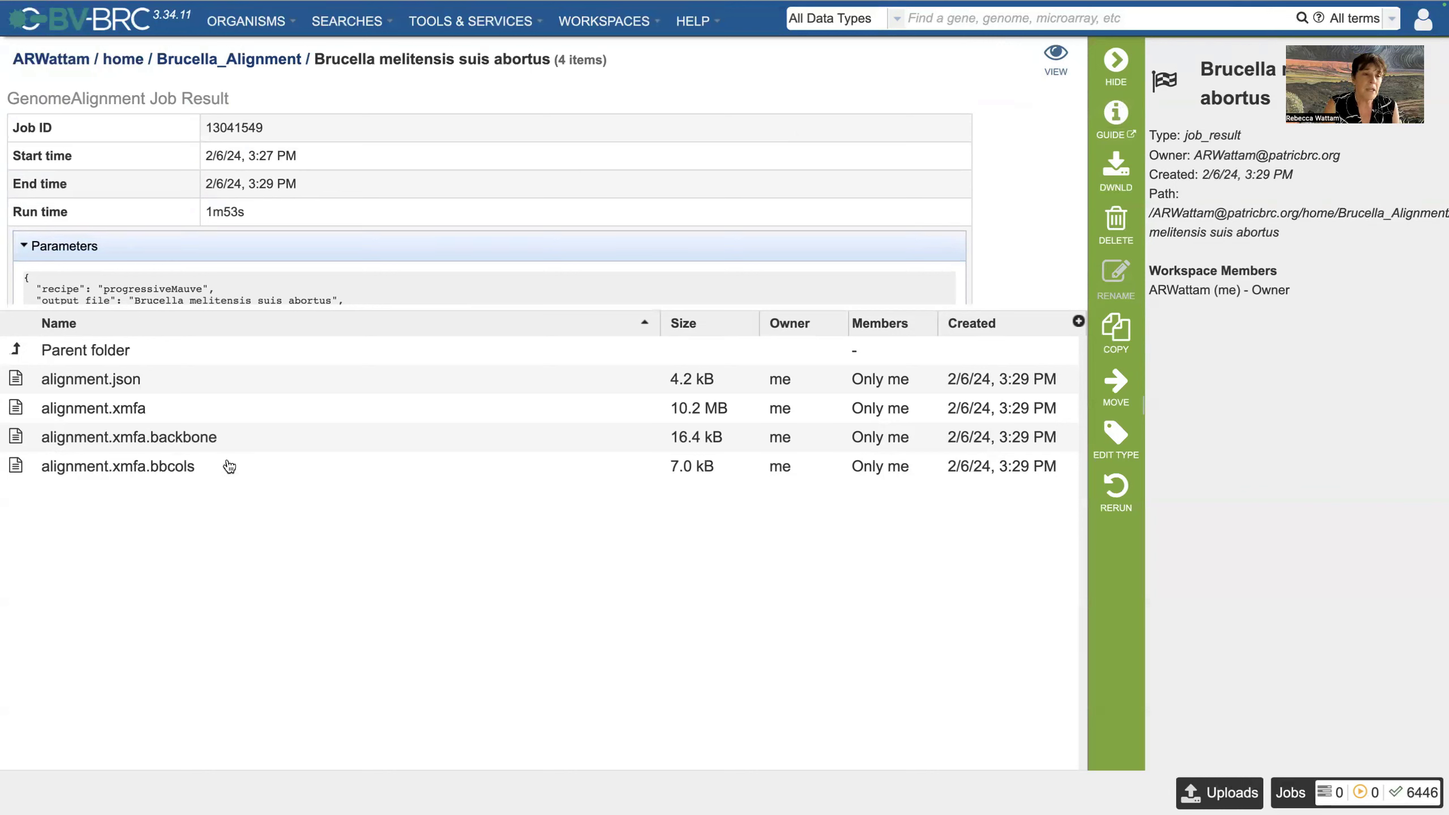
- View the contents of alignment.json from the job result, and return to the result's file list
left_click(234, 386)
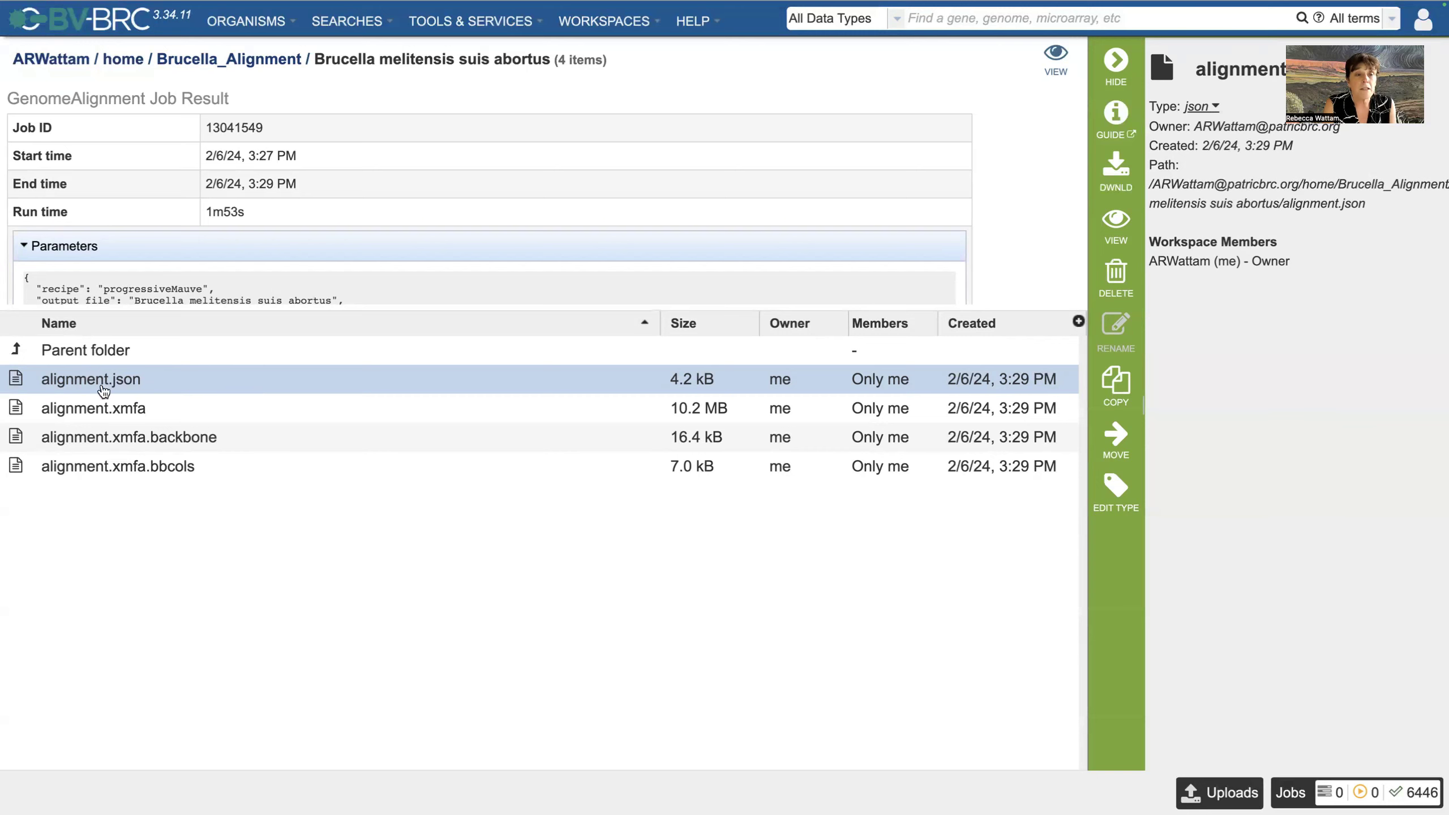
left_click(1118, 221)
scroll(475, 342, "down", 15)
scroll(478, 344, "down", 10)
scroll(478, 344, "up", 15)
scroll(478, 345, "up", 10)
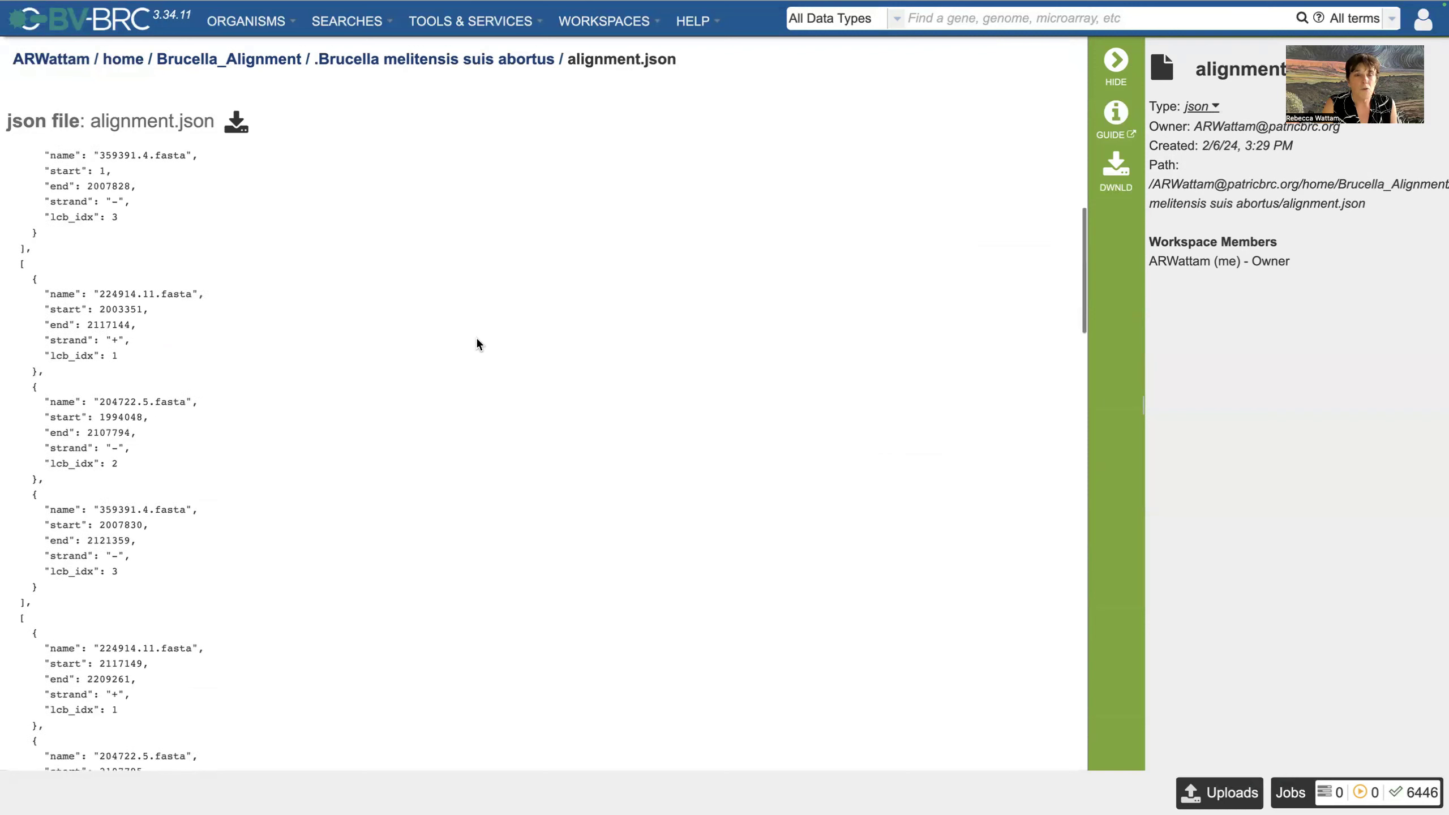
left_click(476, 60)
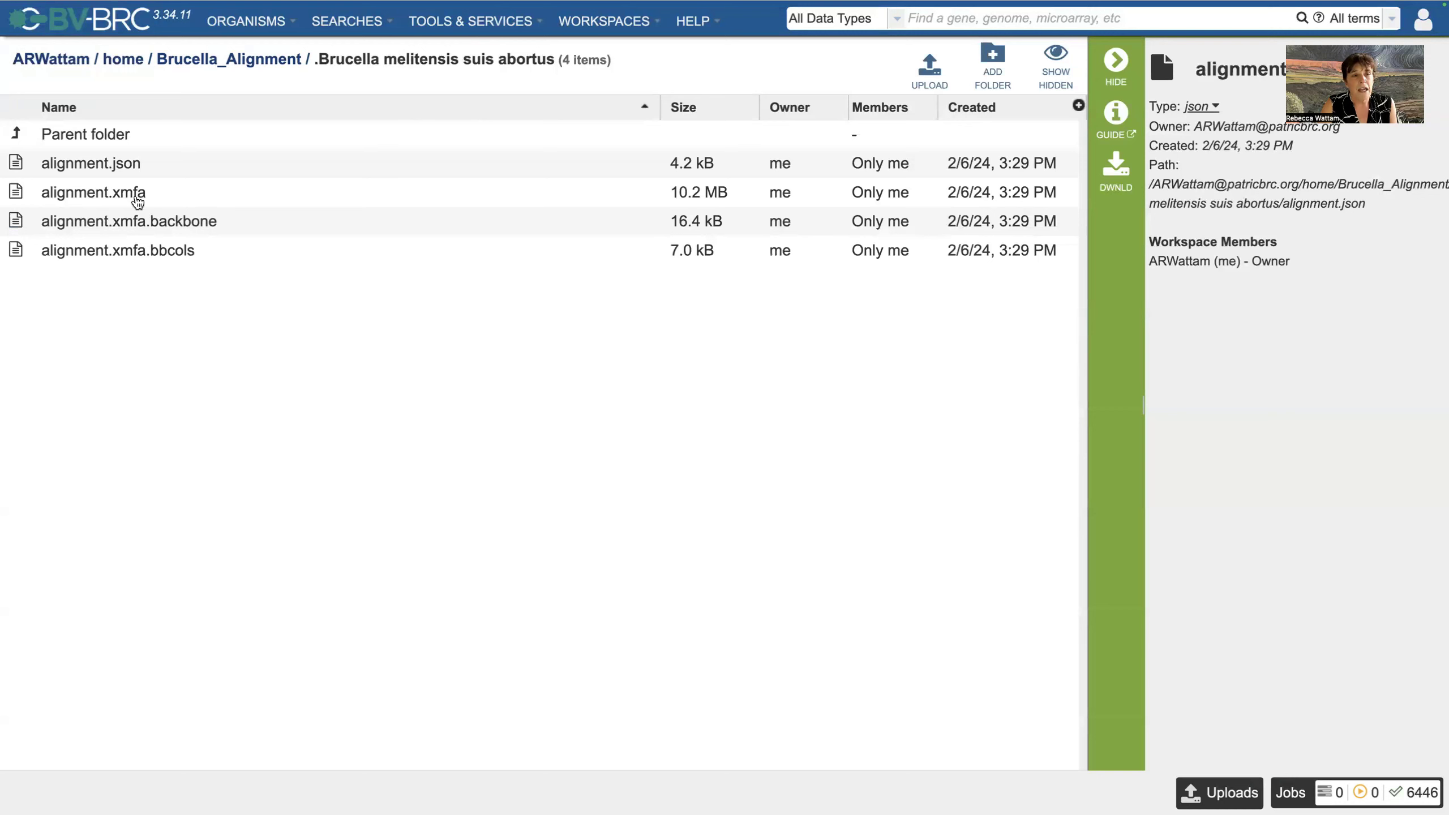
- View the details of the alignment.xmfa file, and return to the result's file list
left_click(203, 196)
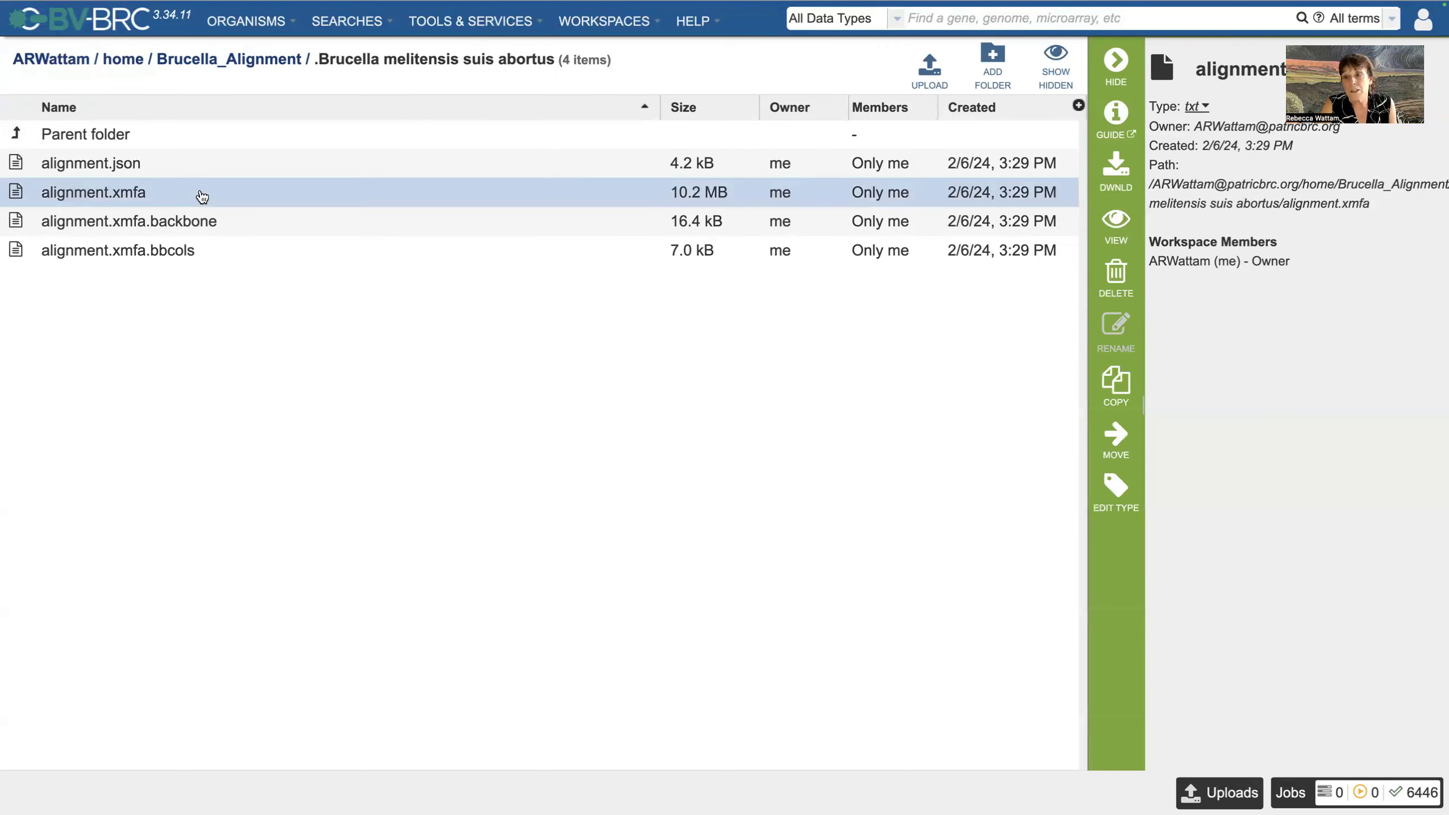
left_click(1116, 225)
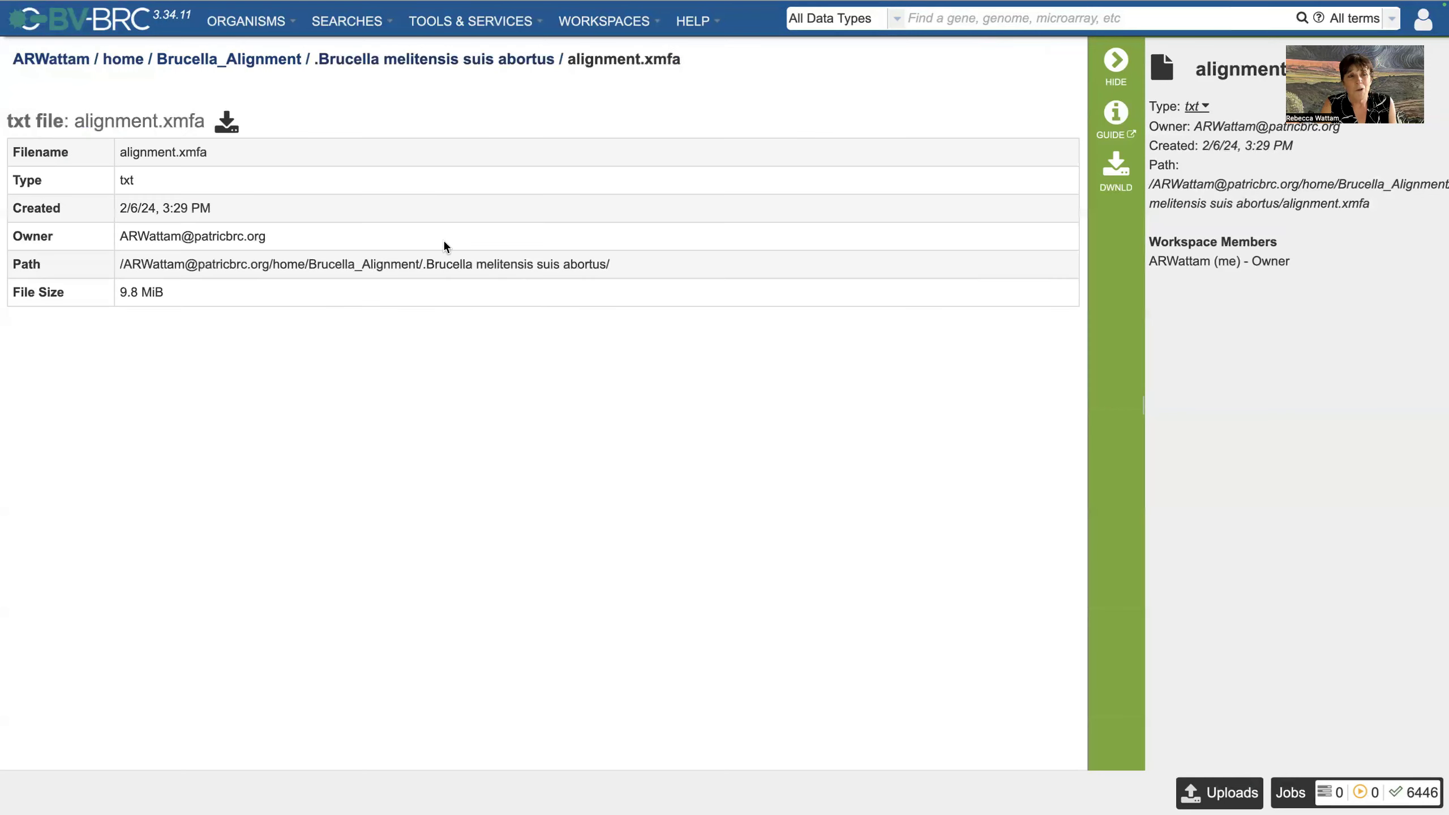
left_click(498, 60)
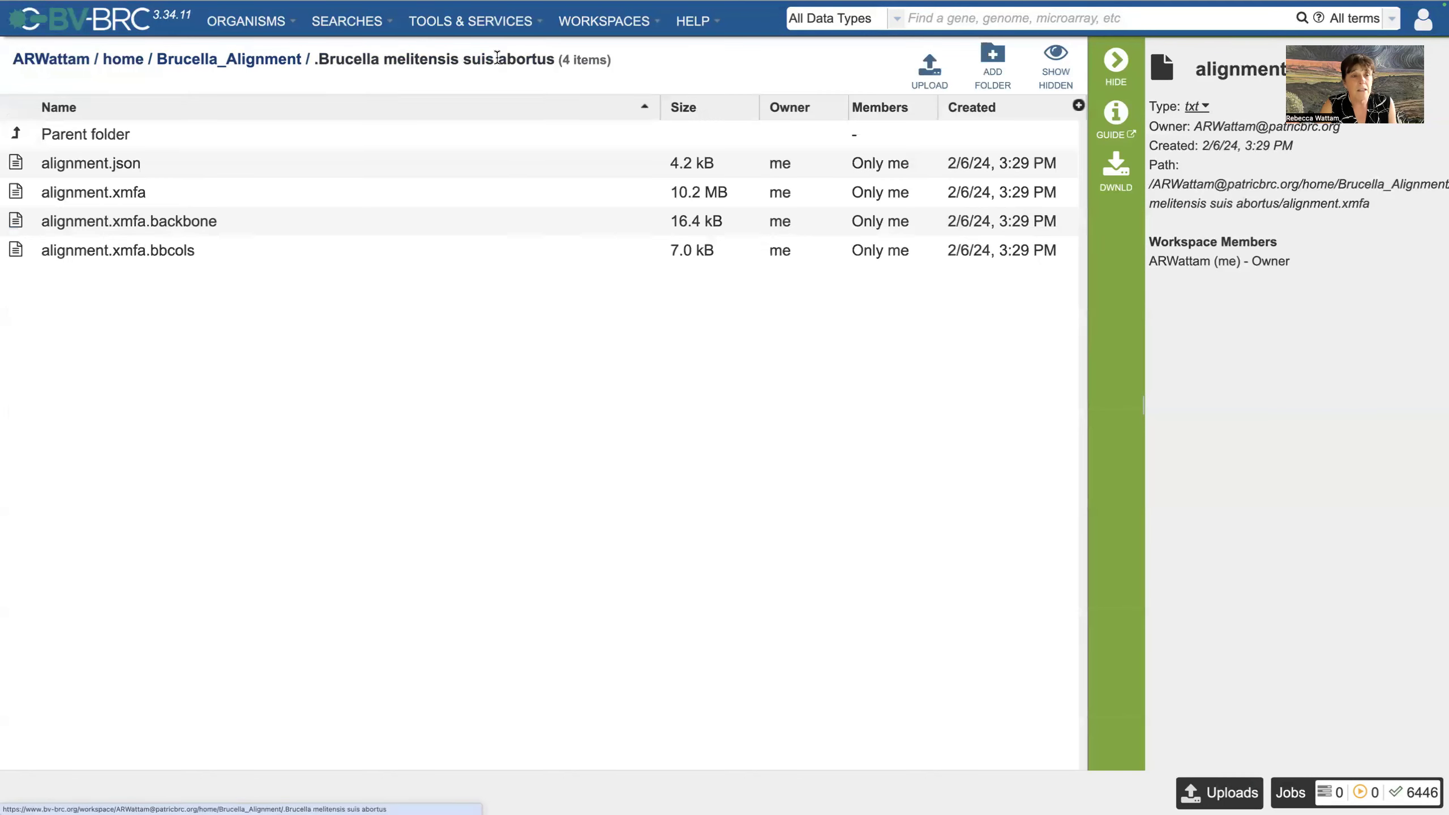
- View the contents of alignment.xmfa.backbone, and return to the result's file list
left_click(502, 228)
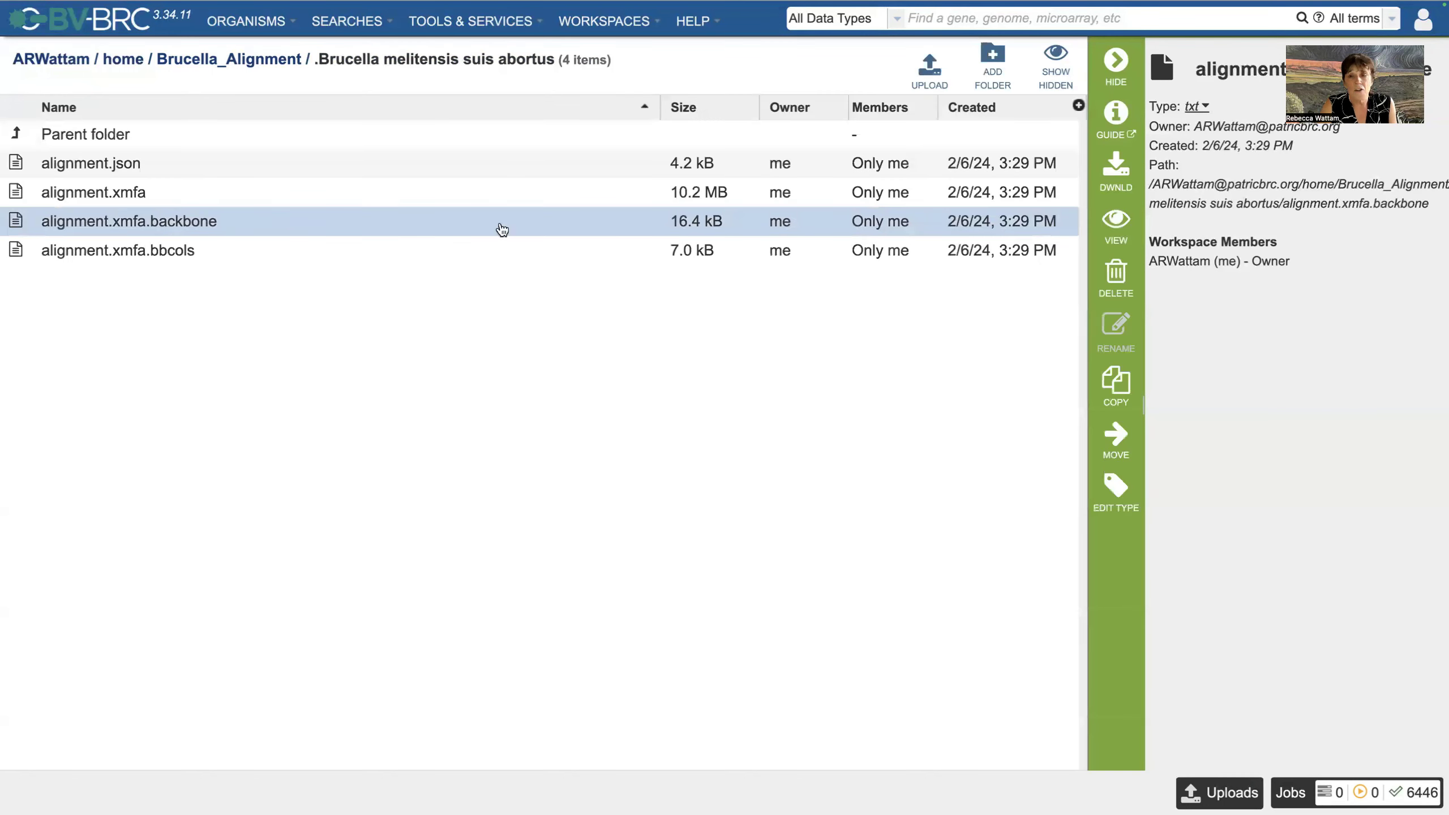
left_click(1117, 225)
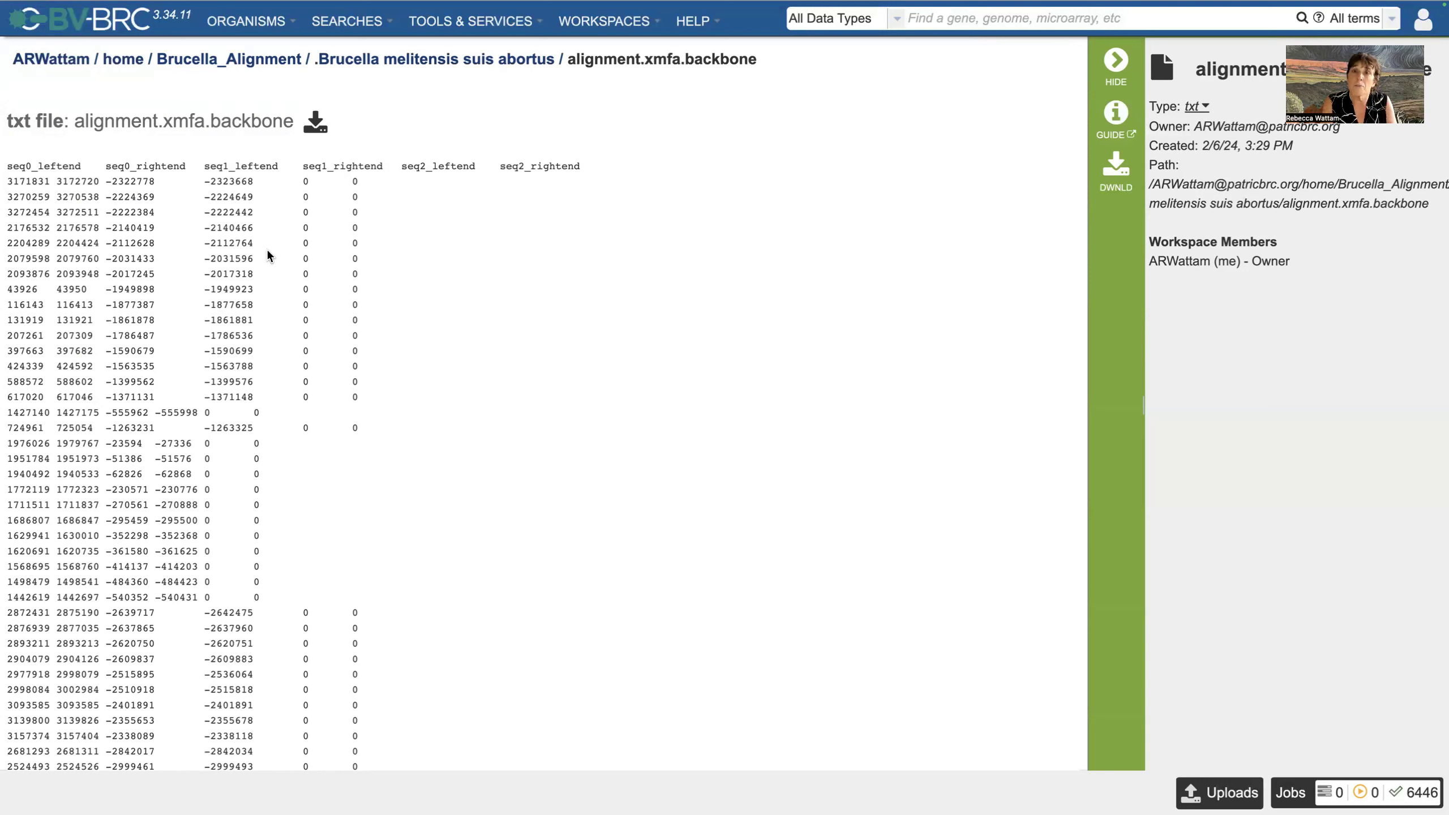
left_click(496, 59)
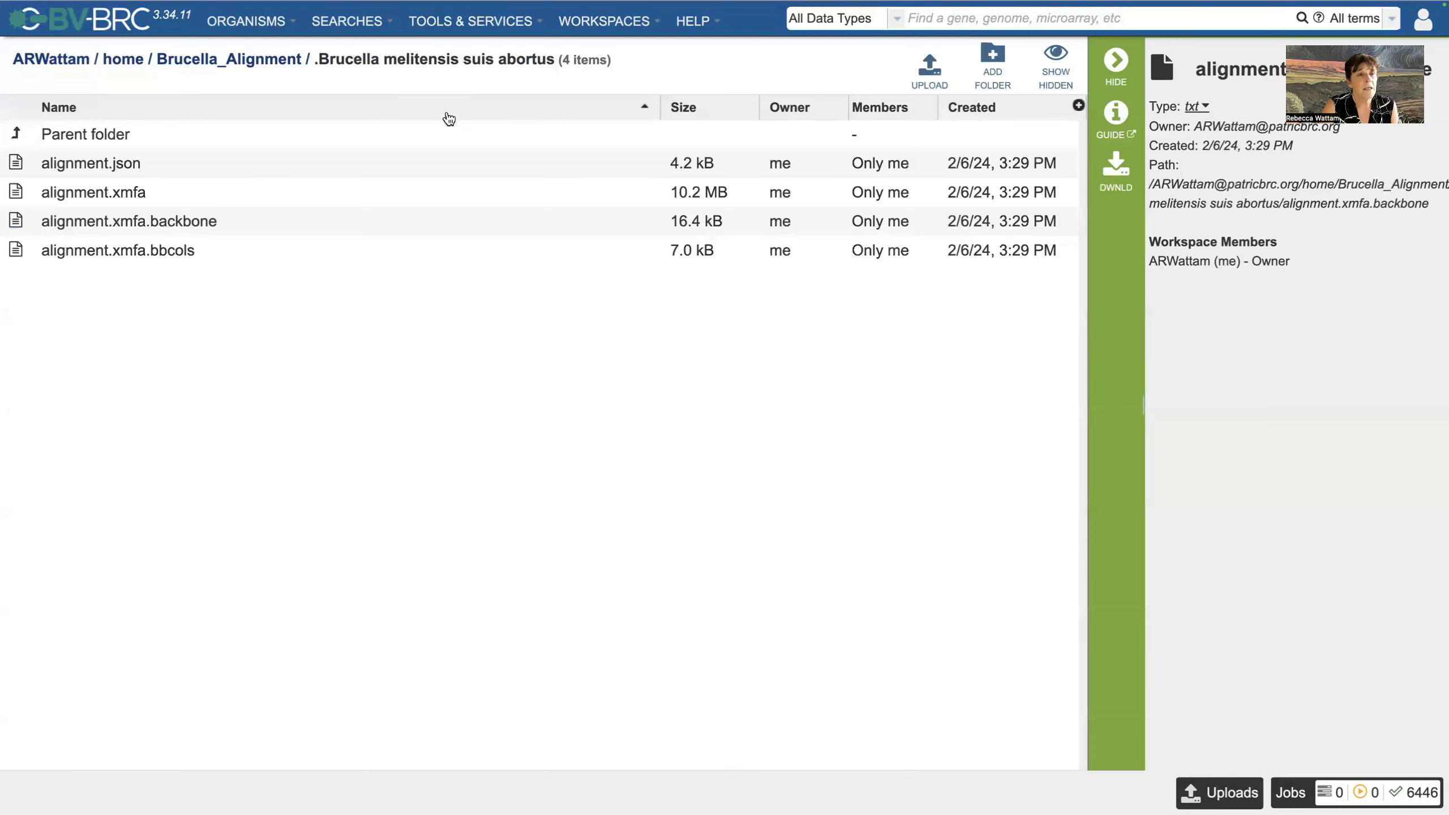
- View the contents of the alignment.xmfa.bbcols file
left_click(251, 255)
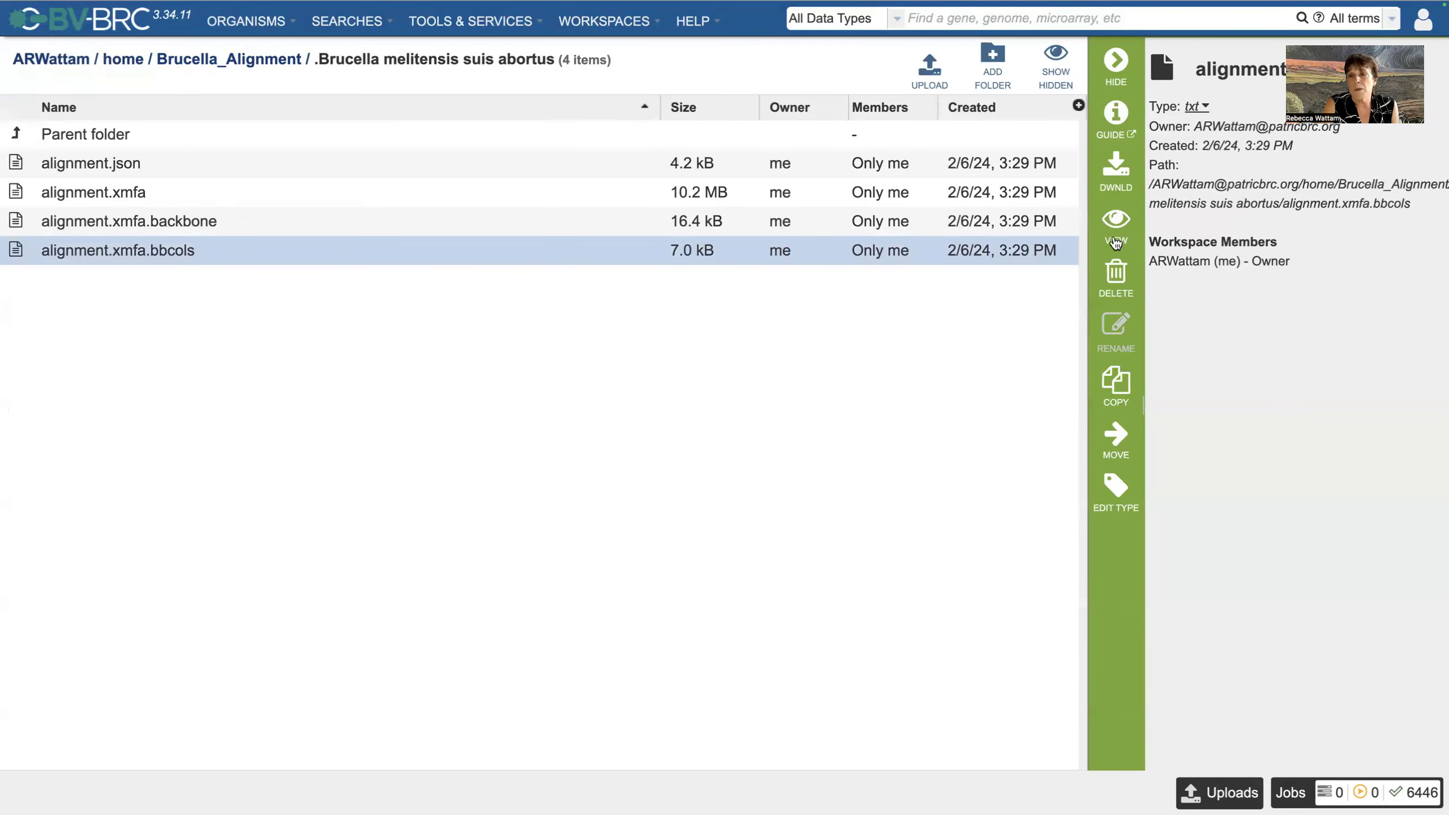
left_click(1127, 223)
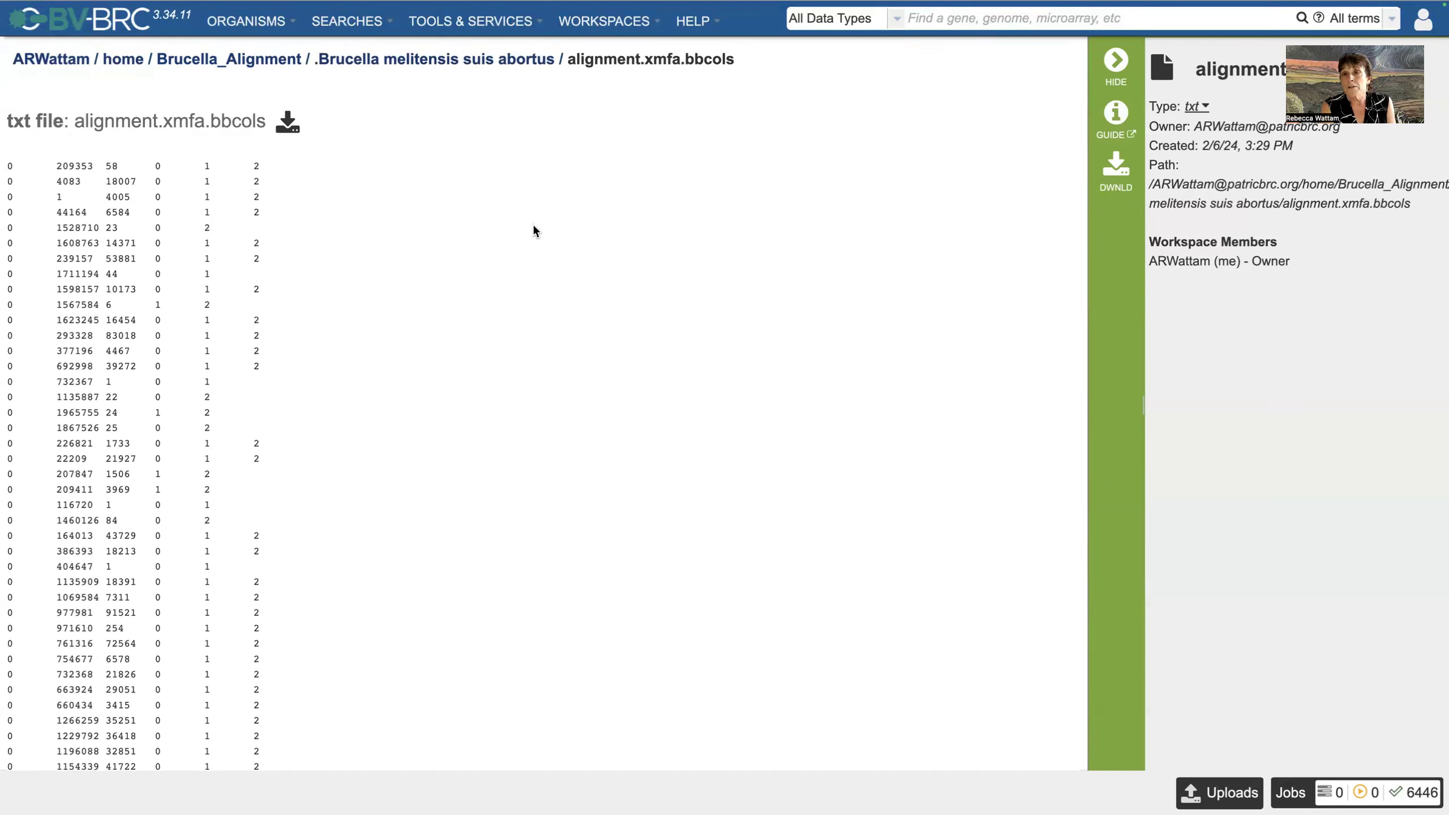
scroll(571, 263, "down", 1)
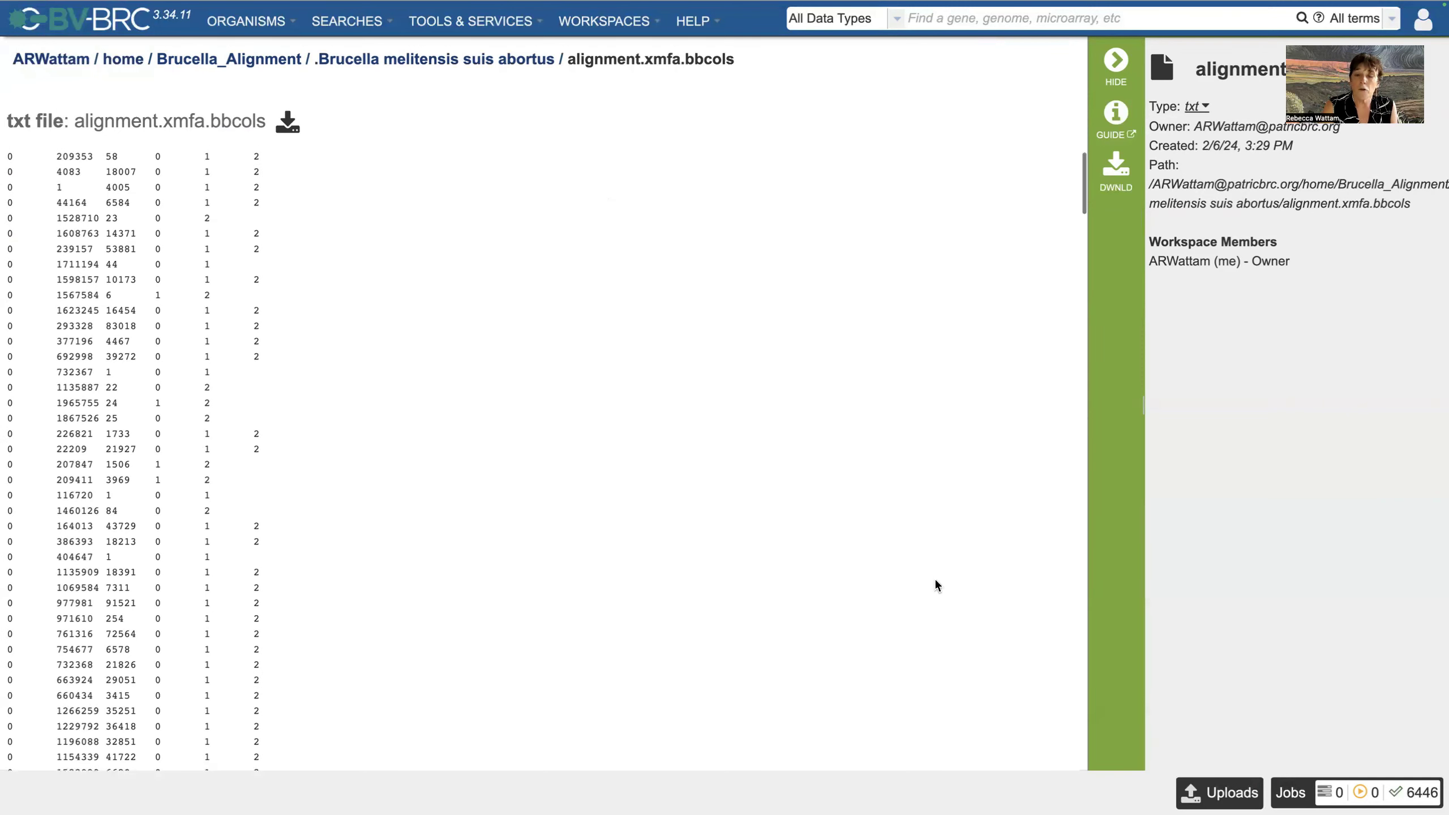
- Open the rerun form for the "Brucella melitensis suis abortus" GenomeAlignment job from the job list
left_click(1291, 798)
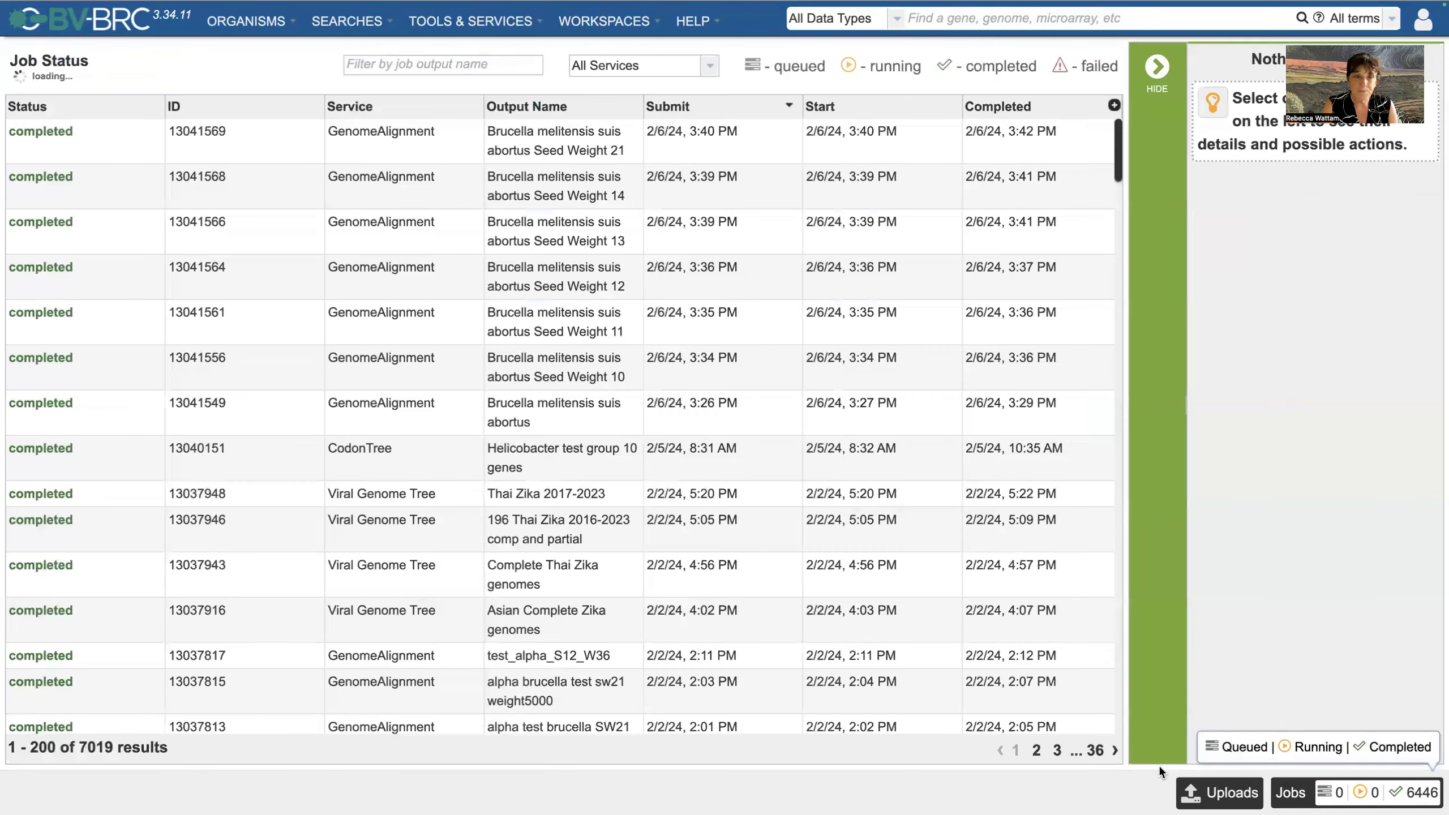
left_click(584, 415)
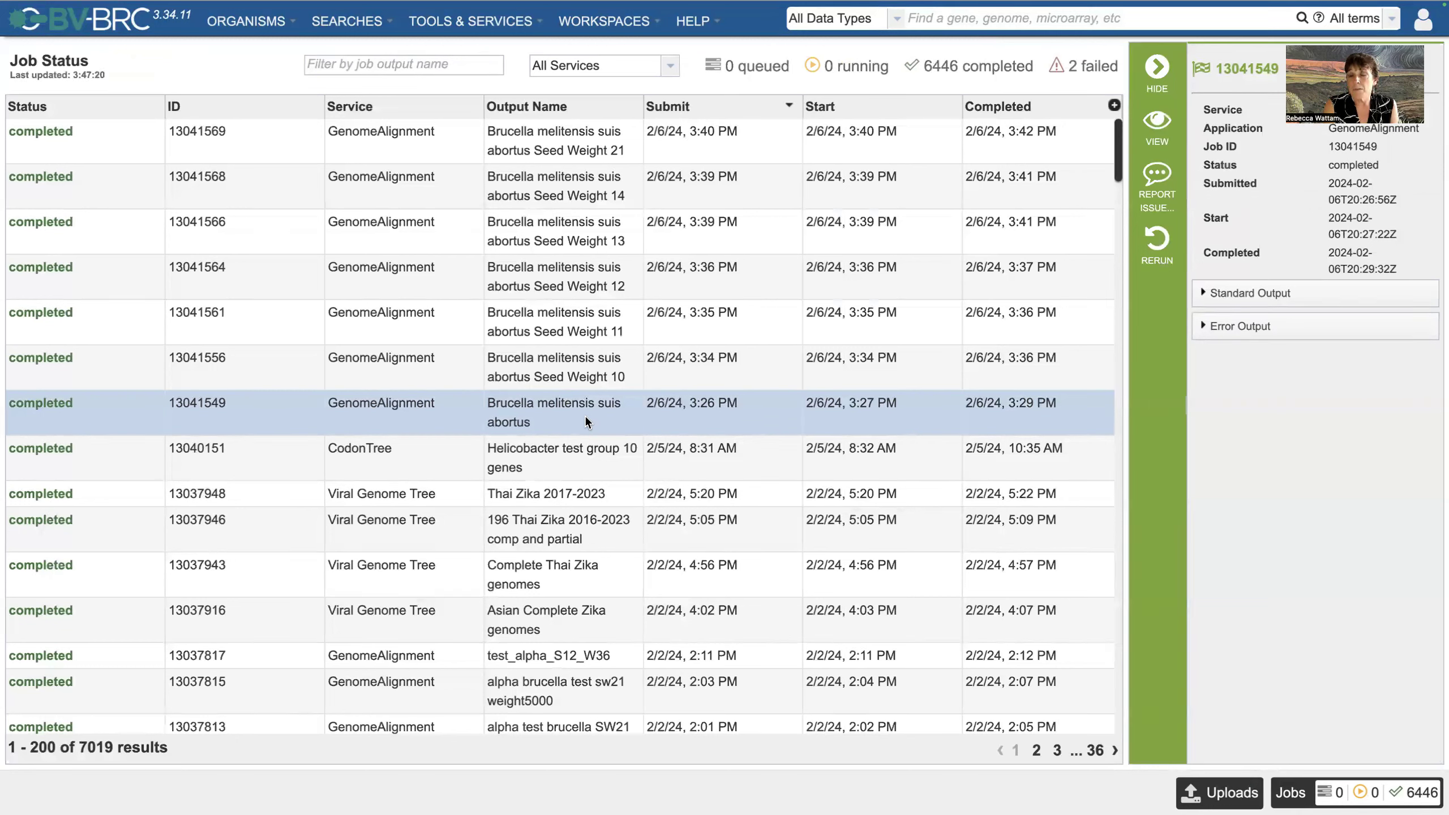
left_click(1155, 248)
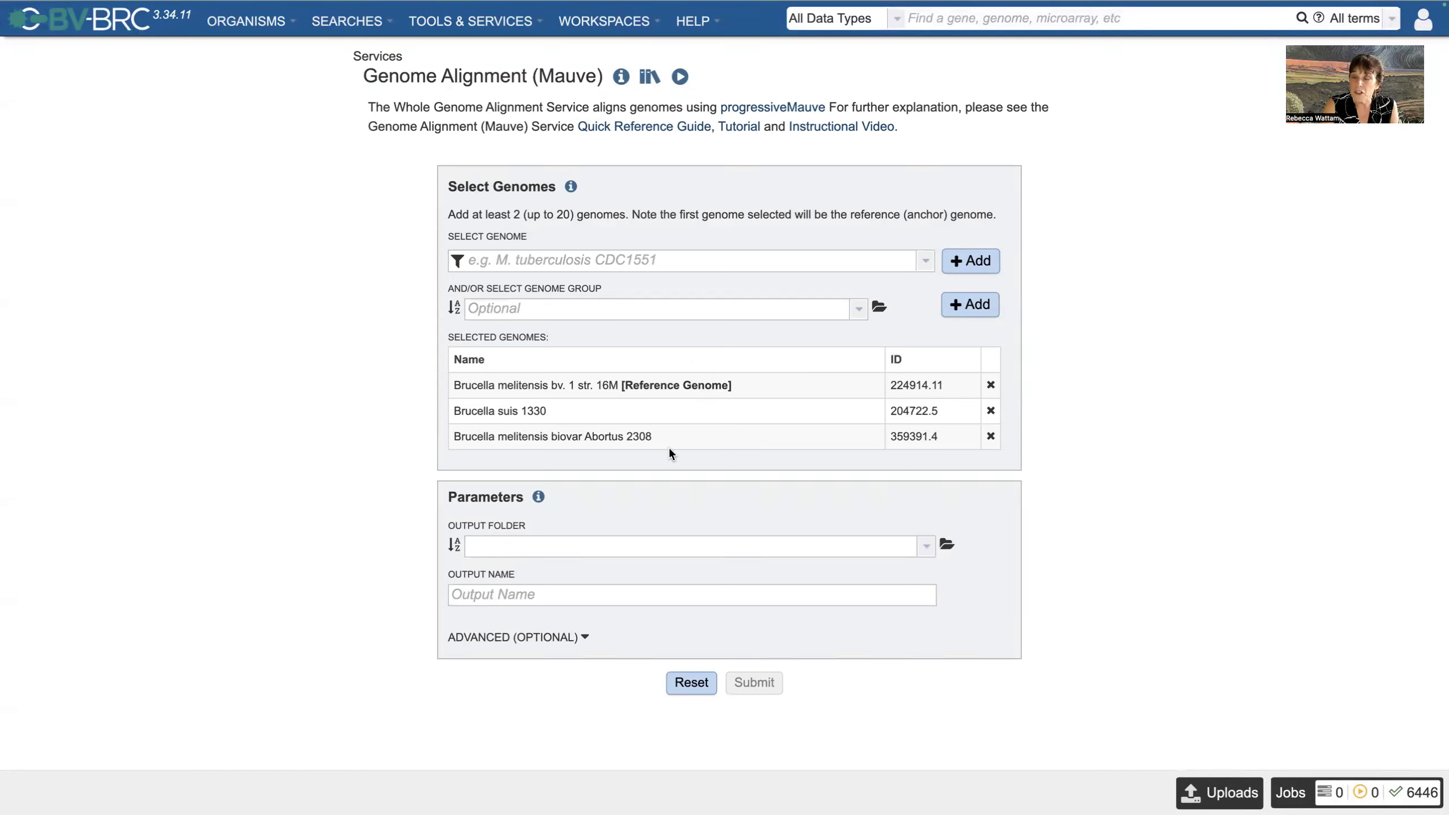
- Return to the job list, open an issue report for the "Brucella melitensis suis abortus" job, and review its attached job information
left_click(1292, 794)
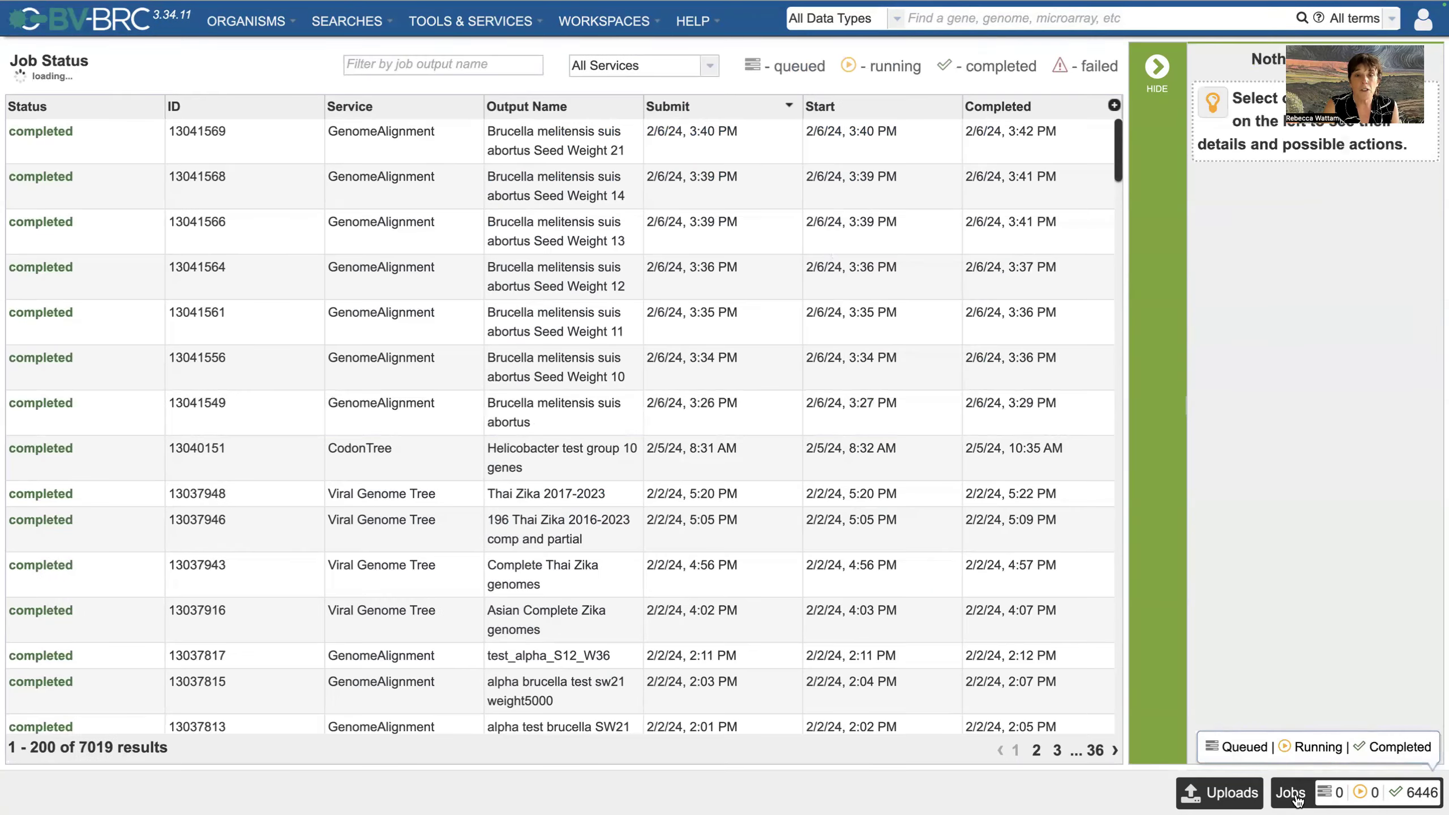
left_click(564, 422)
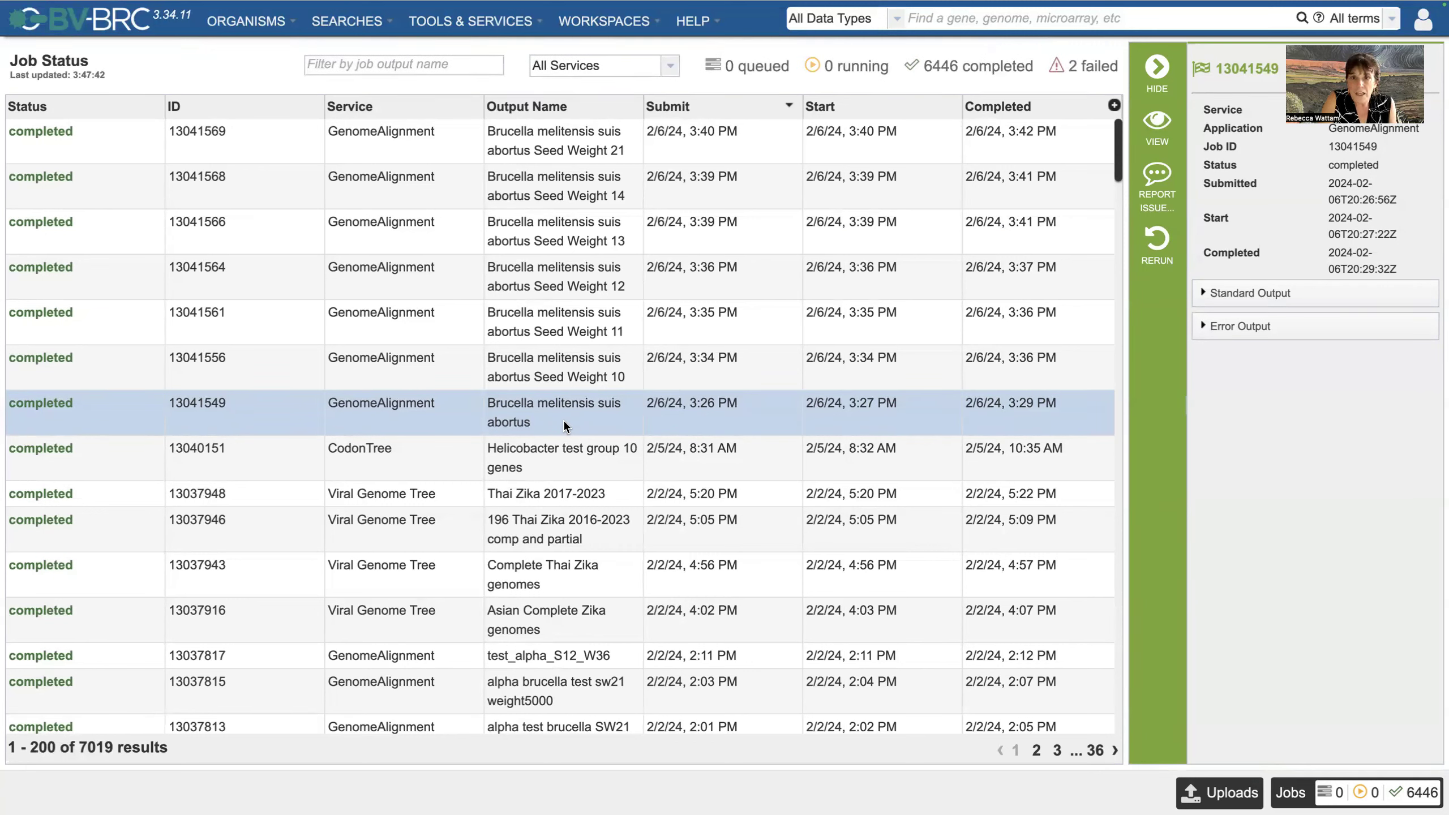
left_click(1161, 175)
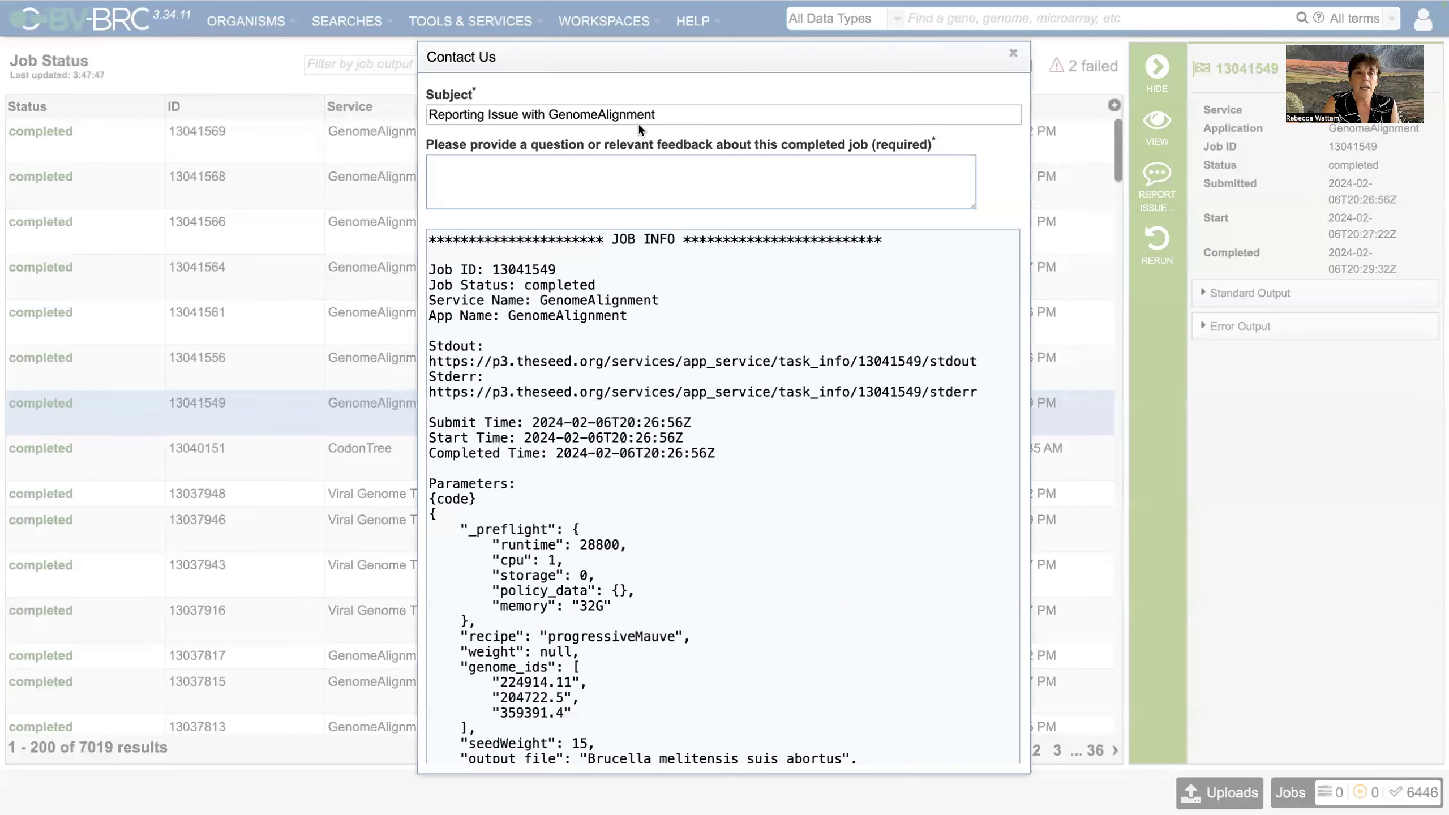
left_click(749, 358)
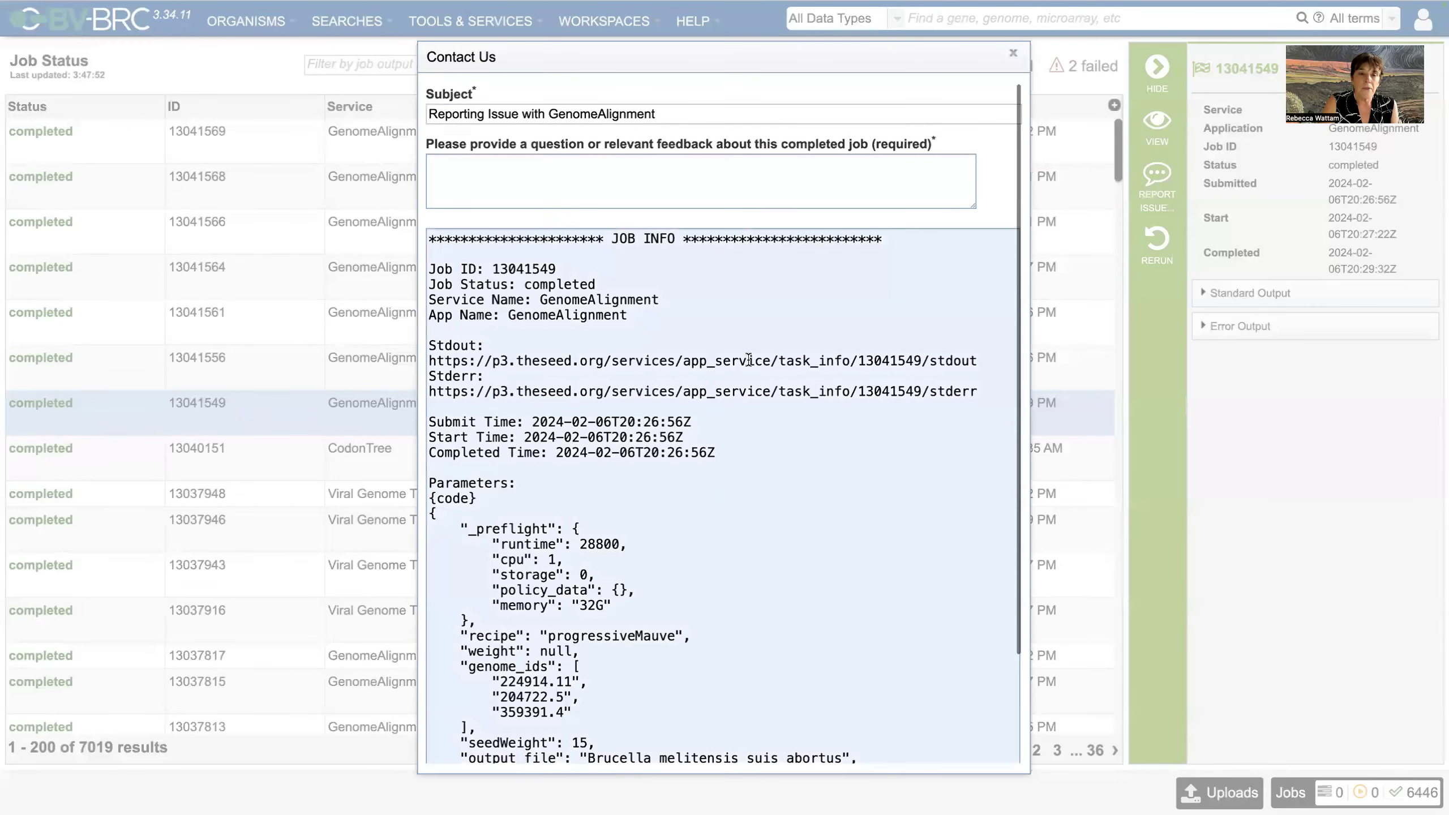
scroll(649, 362, "down", 3)
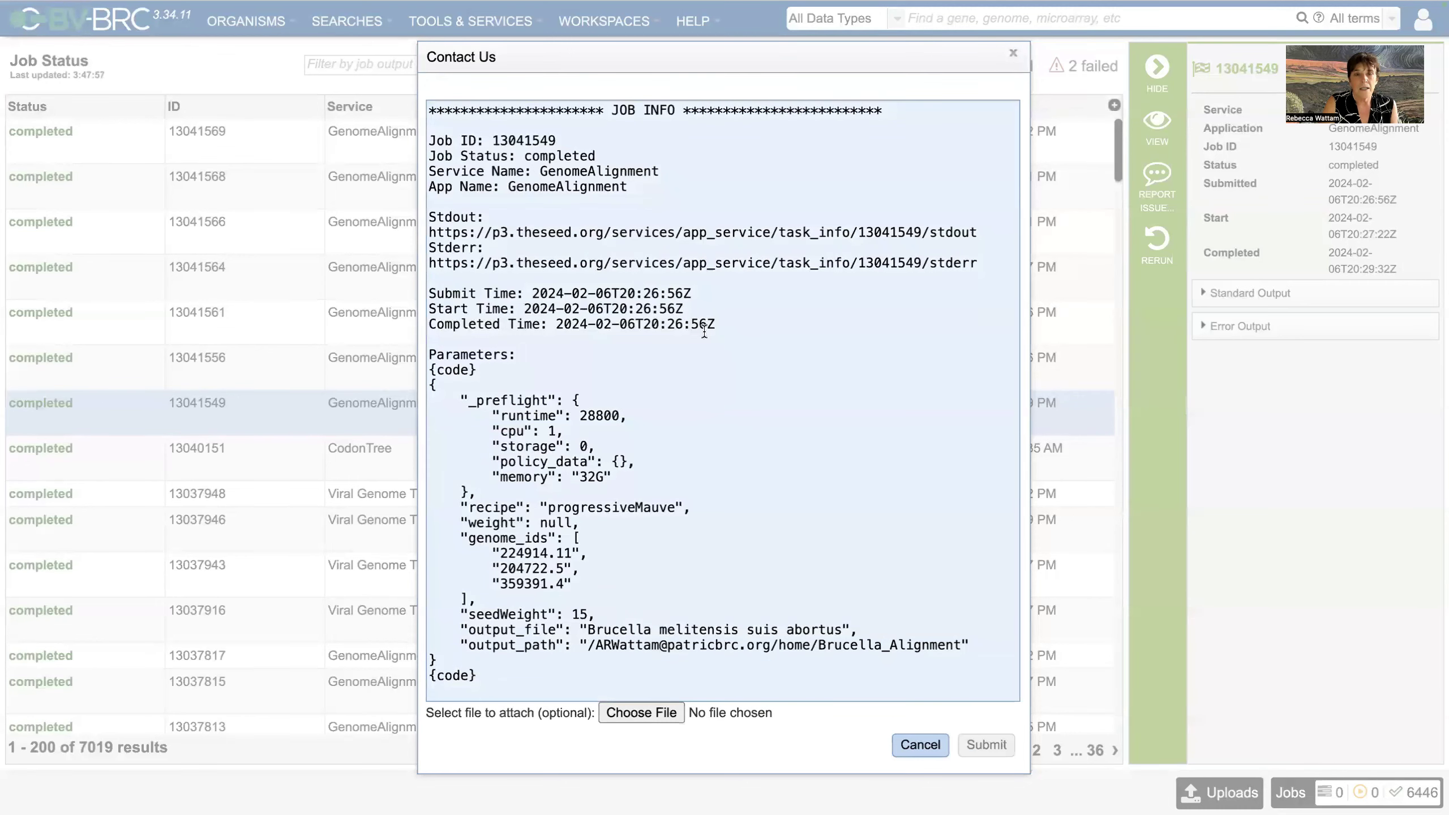
scroll(704, 331, "up", 3)
scroll(907, 533, "down", 3)
scroll(860, 454, "up", 3)
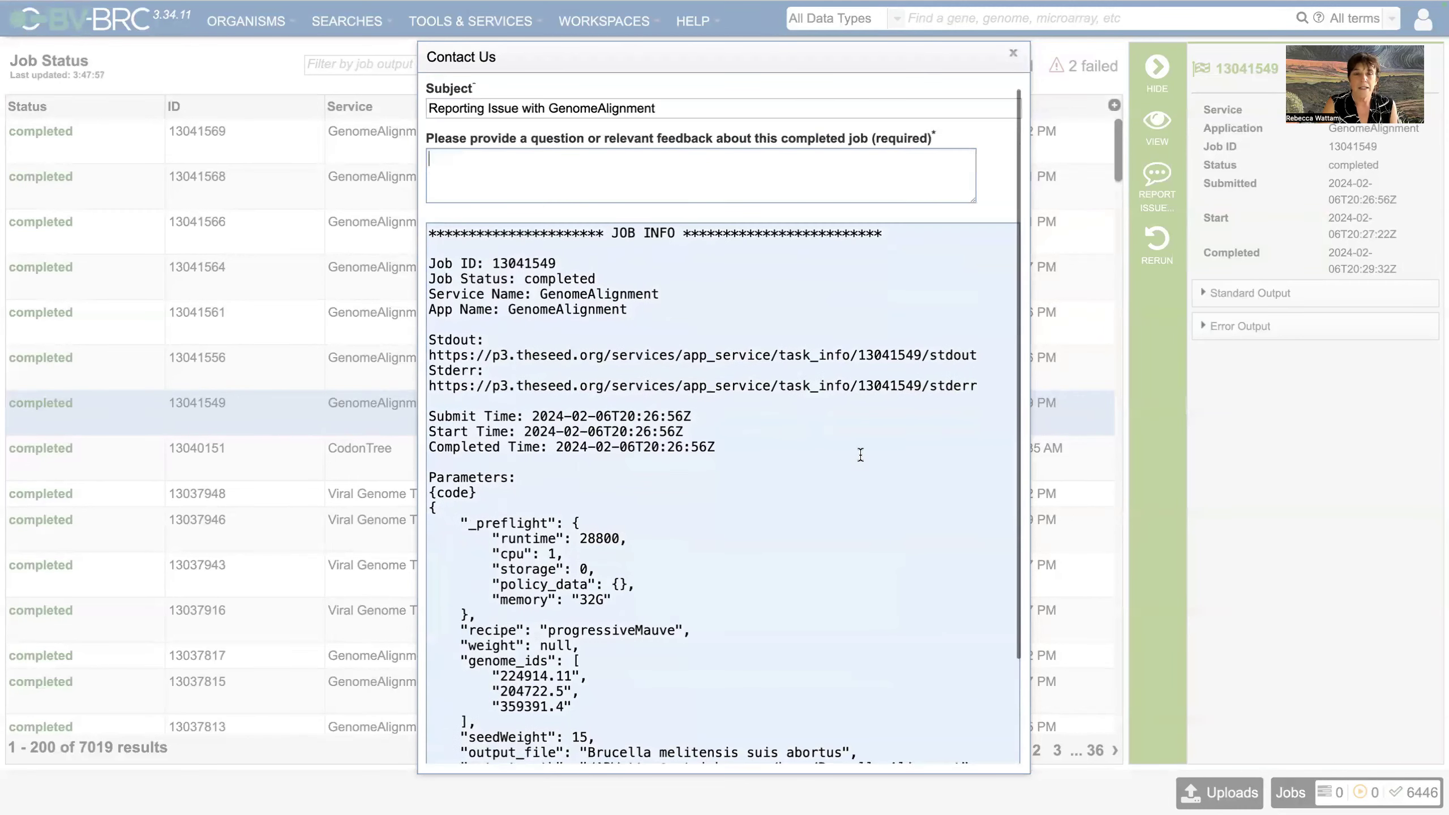
- Enter the feedback "this job failed. why?" in the issue report, and cancel the report without submitting it
left_click(674, 163)
type("this job f")
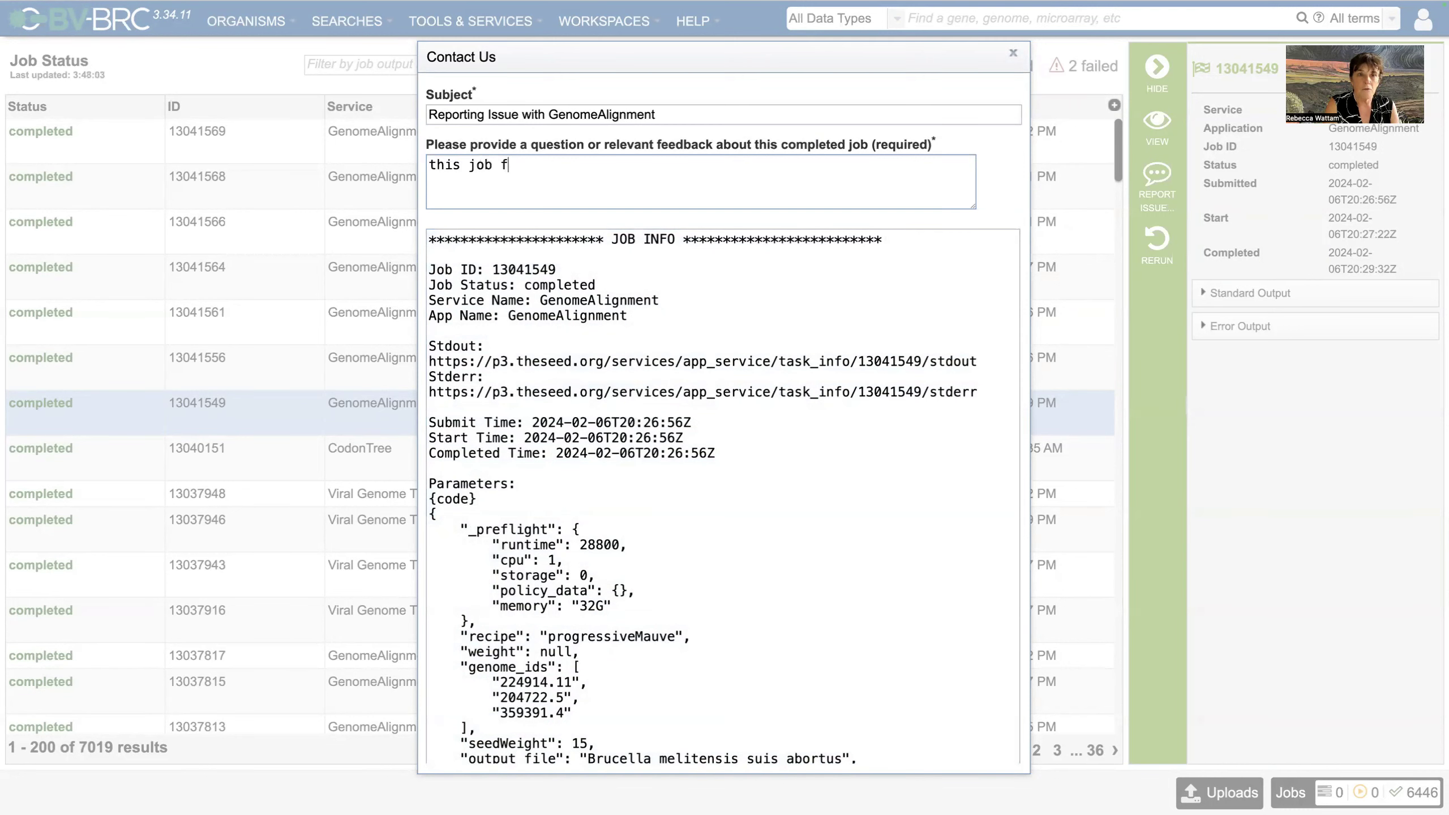
type("ailed.  why?")
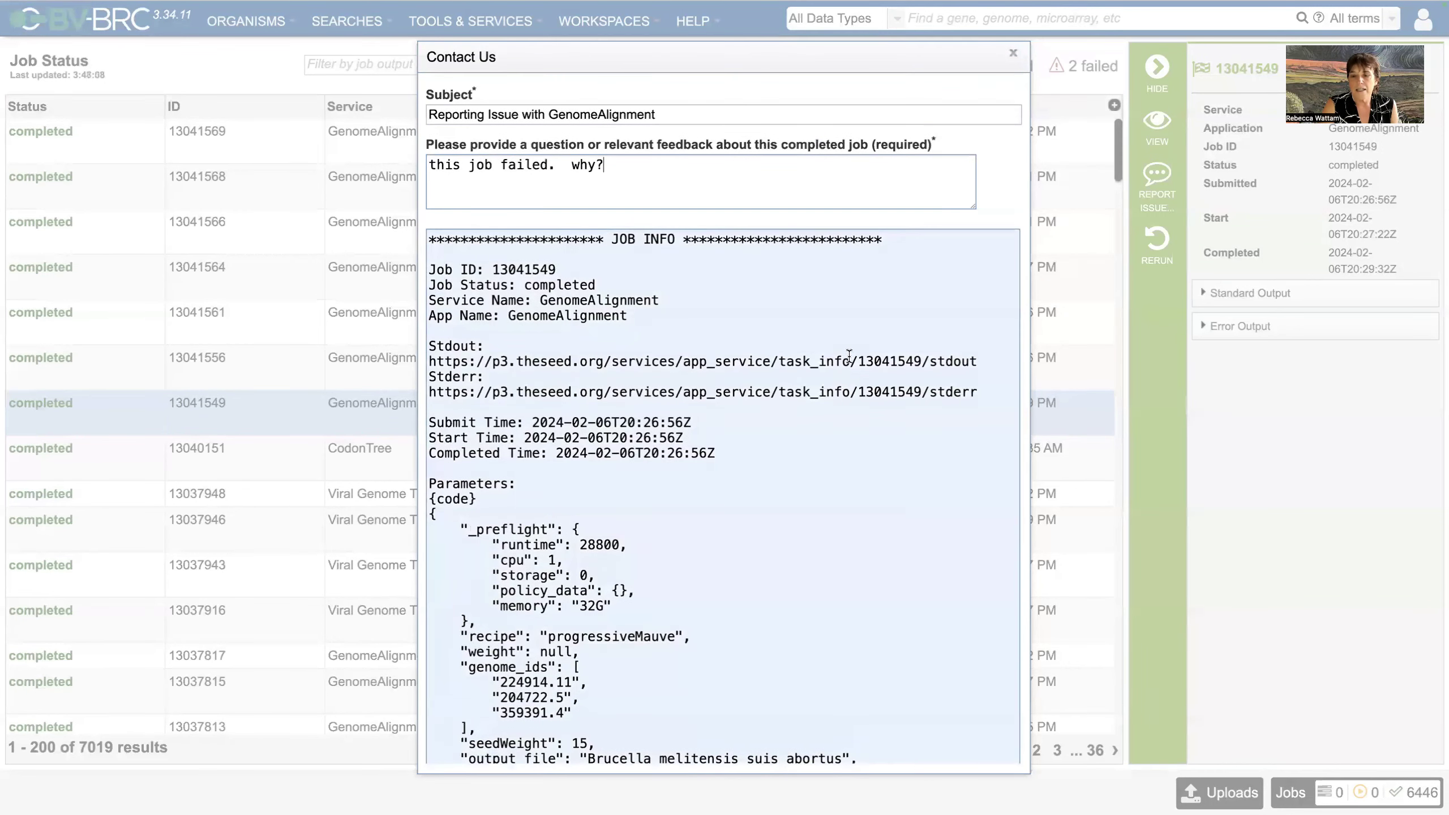
scroll(849, 355, "down", 3)
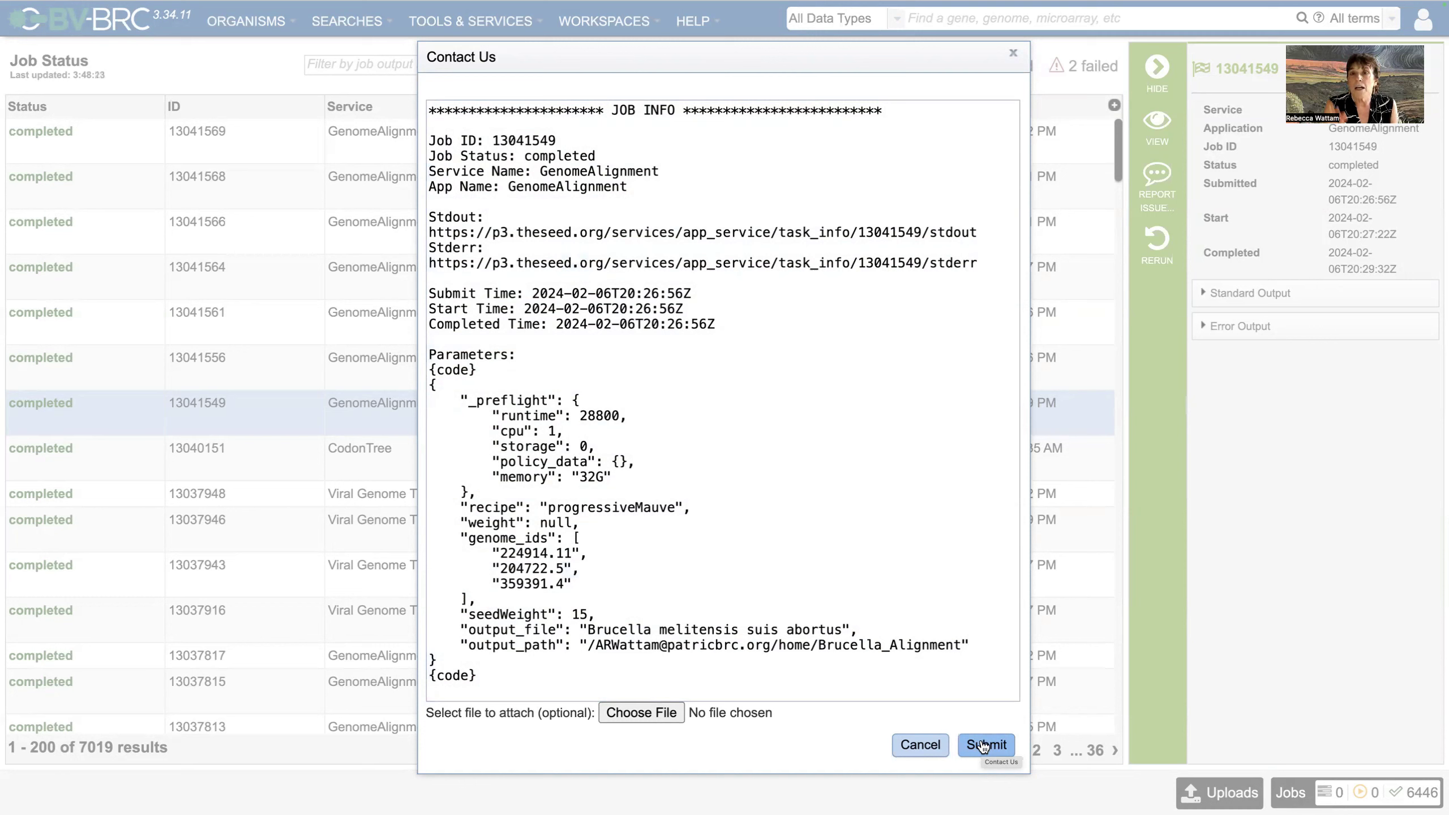
left_click(918, 746)
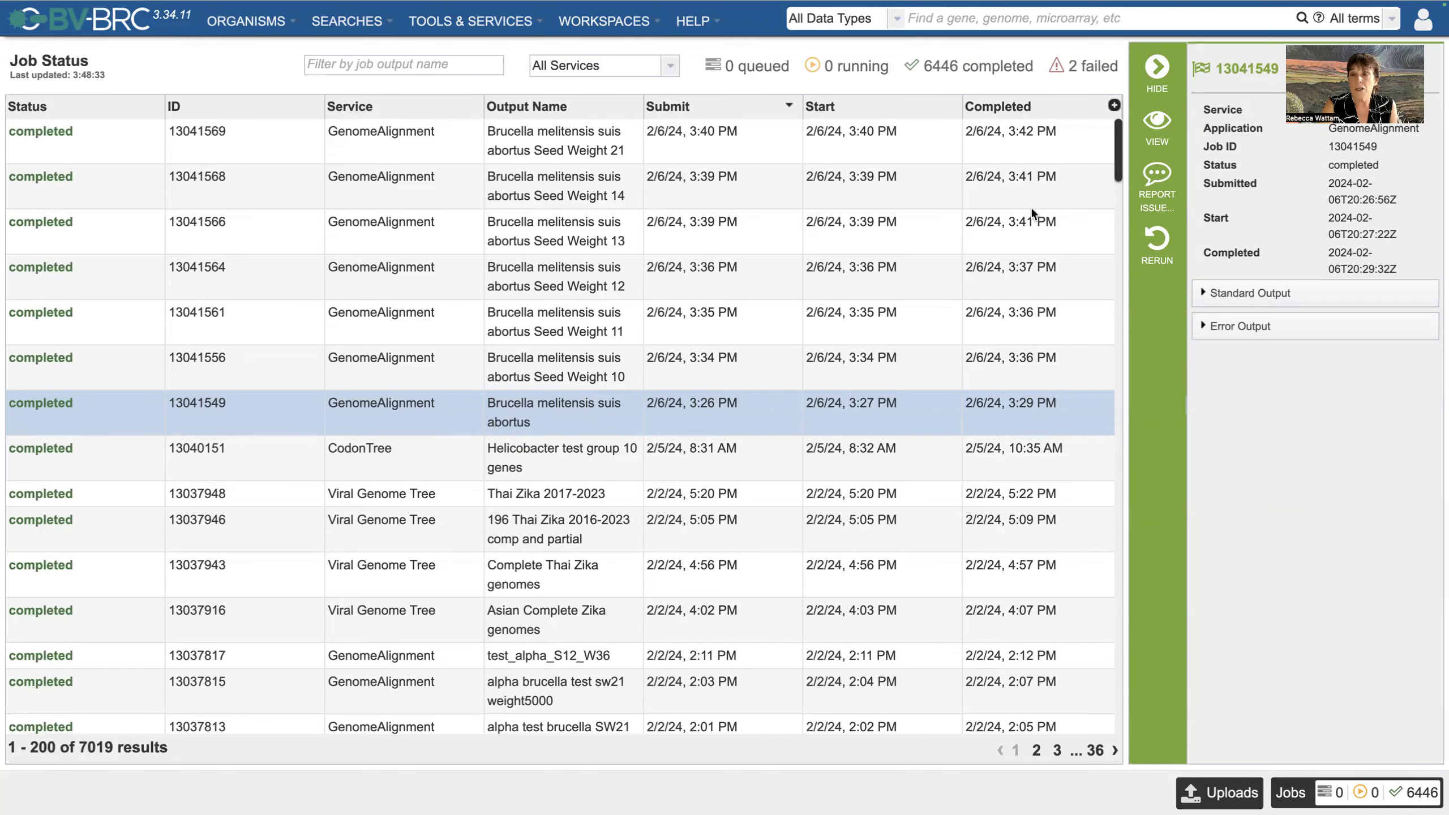
- Open the result page of the selected "Brucella melitensis suis abortus" job from the job list
left_click(1162, 125)
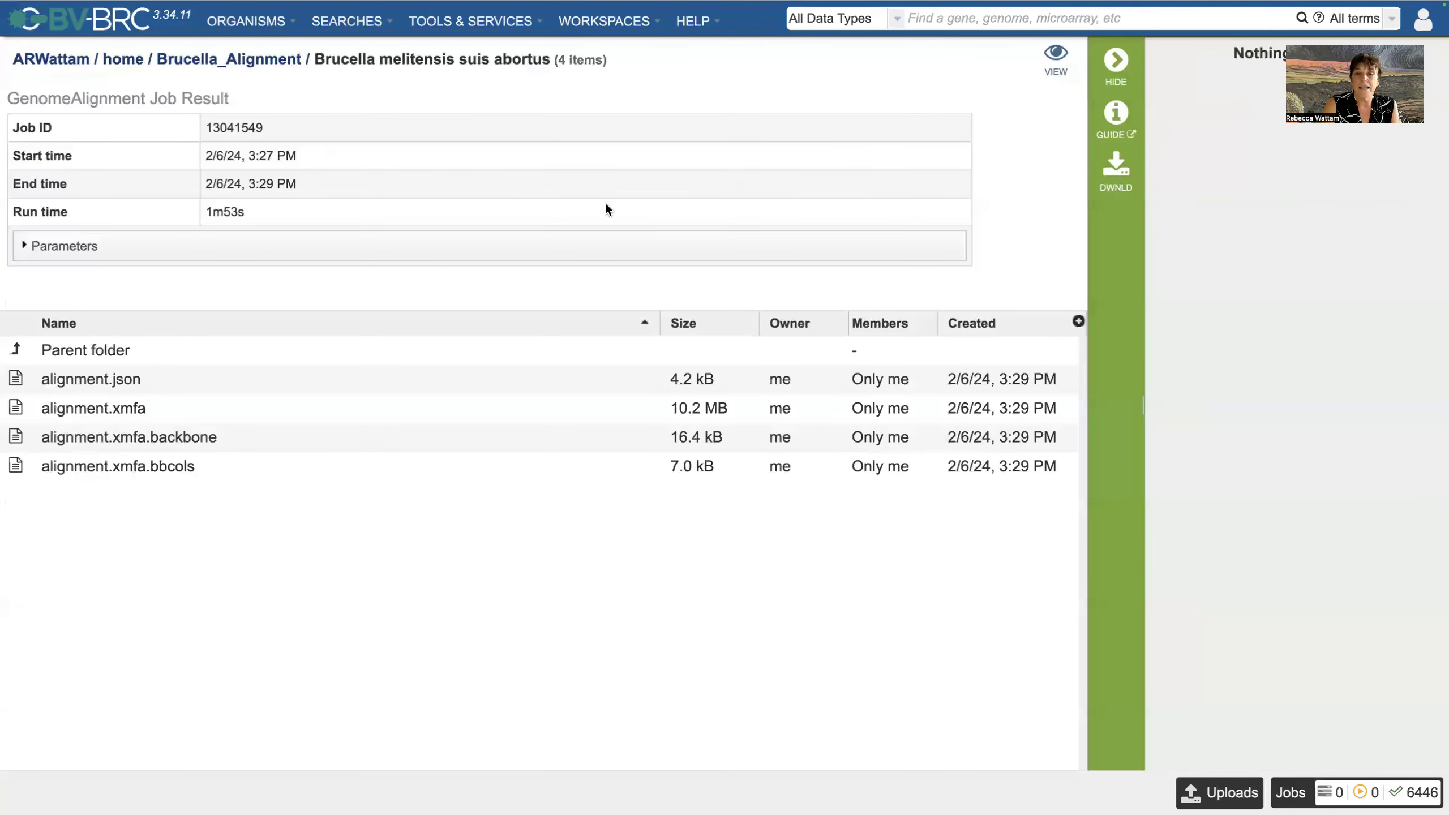